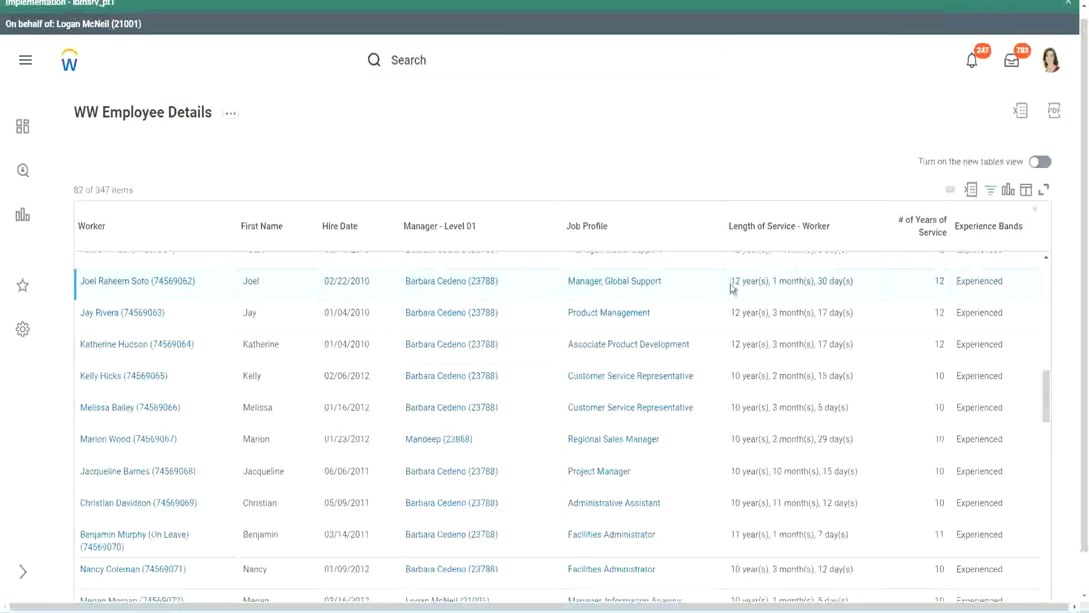
# Compare the length of service with the number of years of service for the Manager, Global Support and Administrative Assistant rows
pyautogui.moveTo(731, 282); pyautogui.dragTo(735, 282)
pyautogui.click(768, 279)
pyautogui.moveTo(731, 282); pyautogui.dragTo(834, 280)
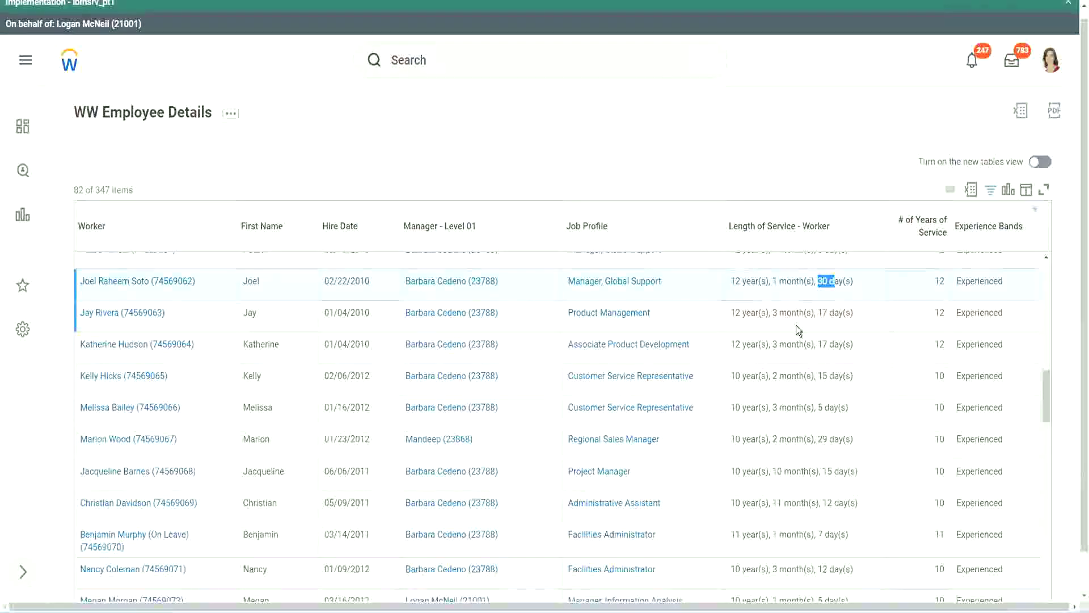
pyautogui.doubleClick(942, 280)
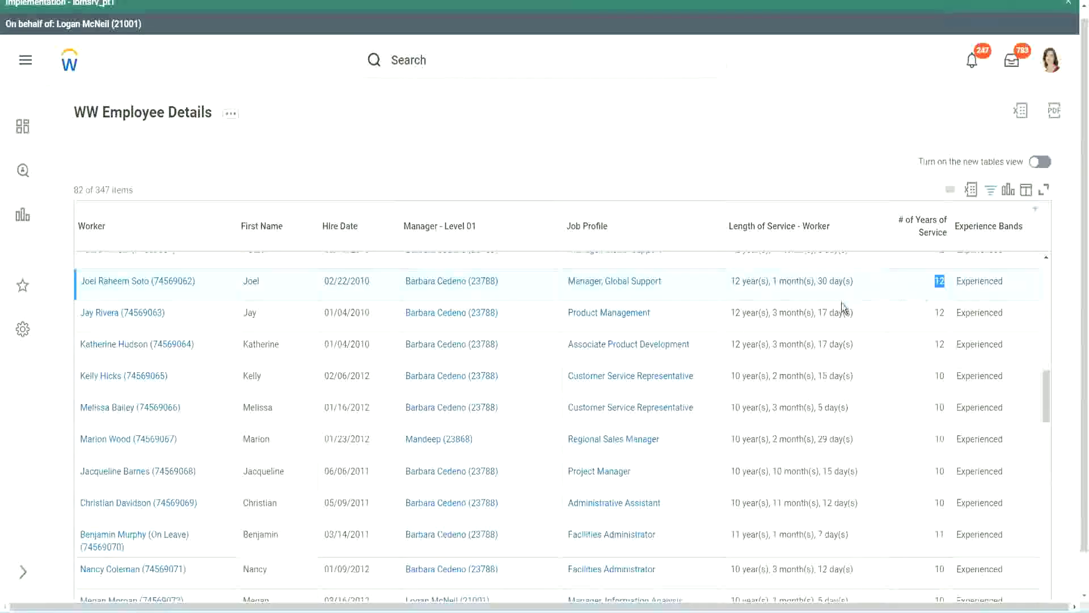
pyautogui.click(751, 503)
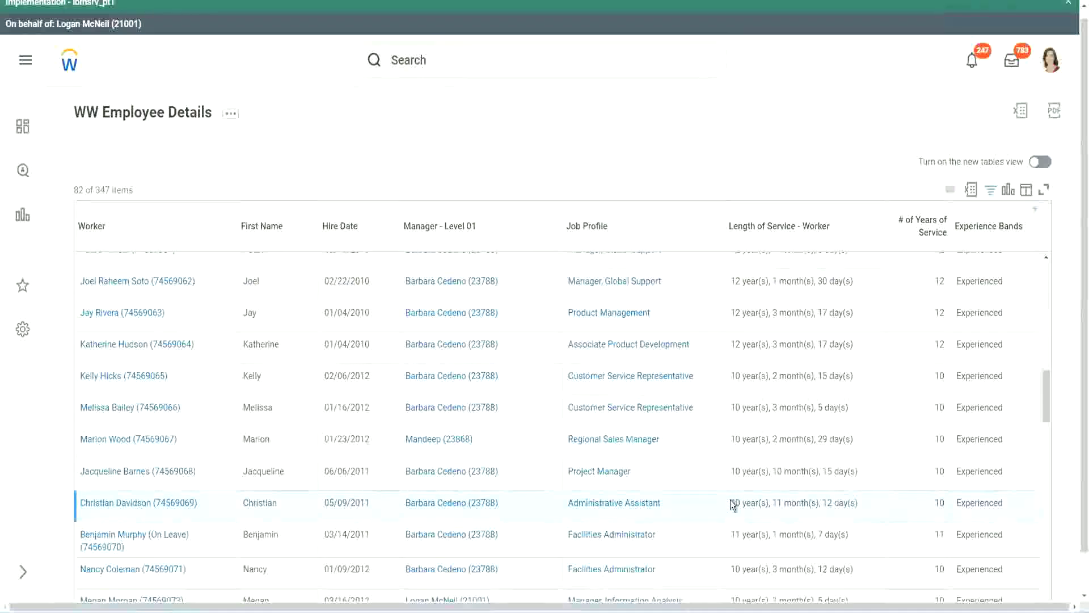
pyautogui.moveTo(774, 503); pyautogui.dragTo(833, 503)
pyautogui.click(846, 503)
pyautogui.doubleClick(938, 504)
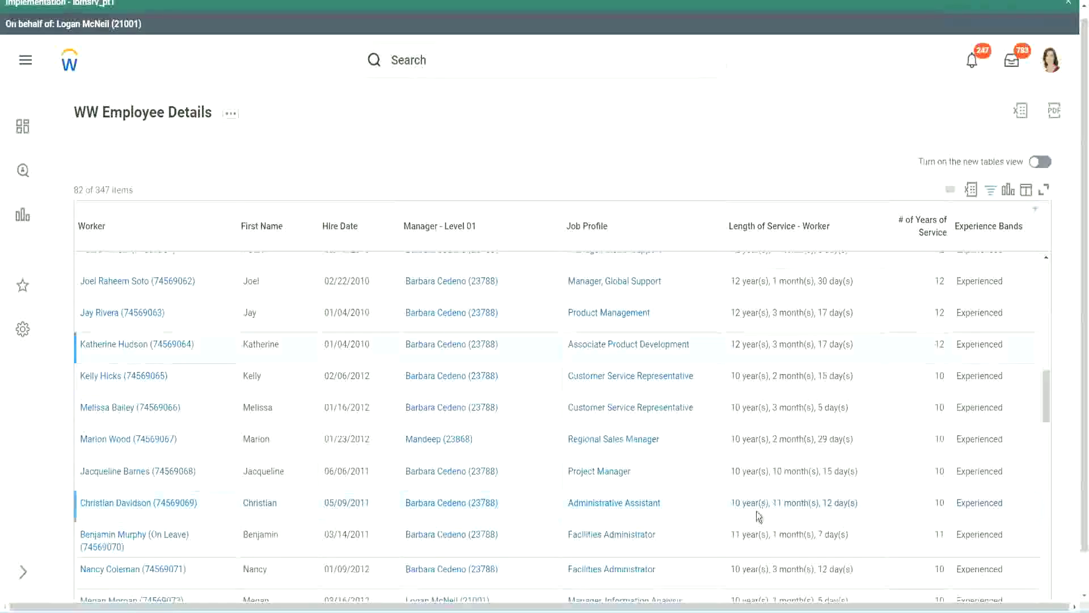
pyautogui.doubleClick(736, 502)
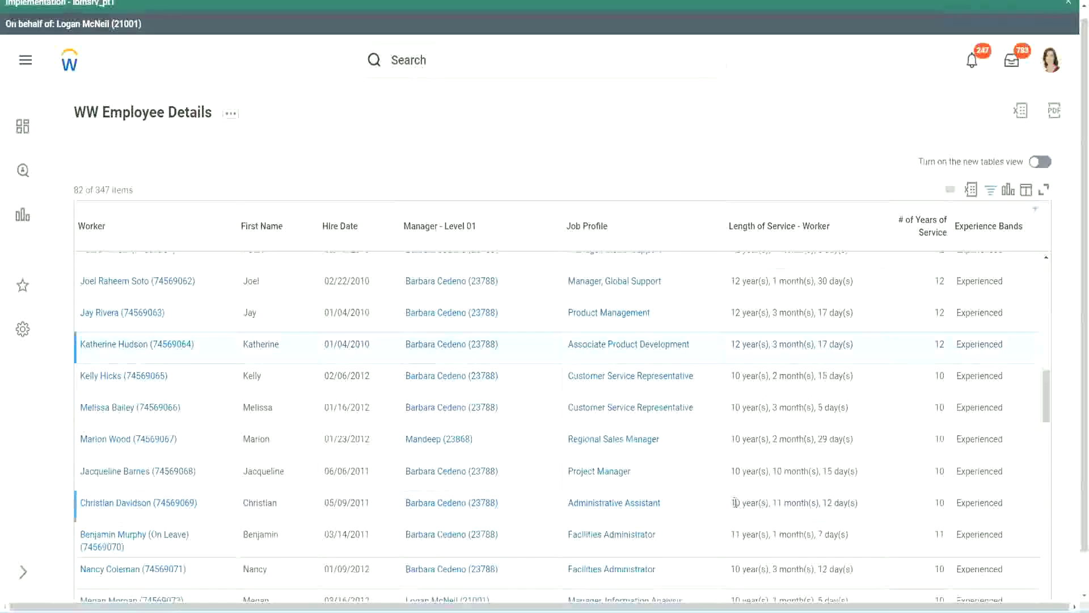
pyautogui.click(823, 499)
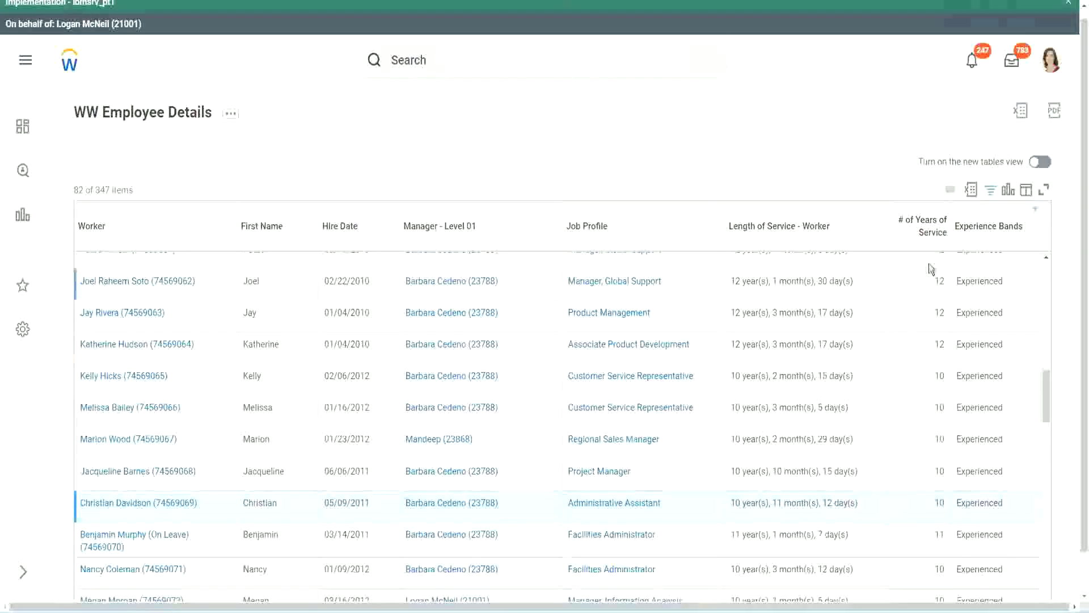
# Recheck how the years, months and days convert to whole years of service, including the months in the Project Manager row
pyautogui.doubleClick(945, 282)
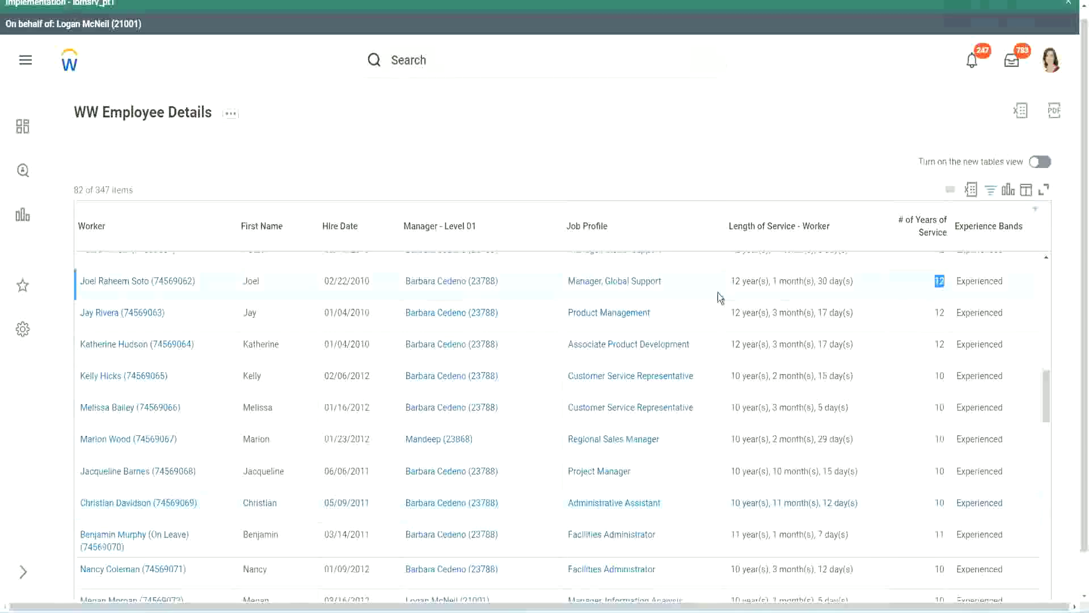
pyautogui.moveTo(731, 282); pyautogui.dragTo(869, 276)
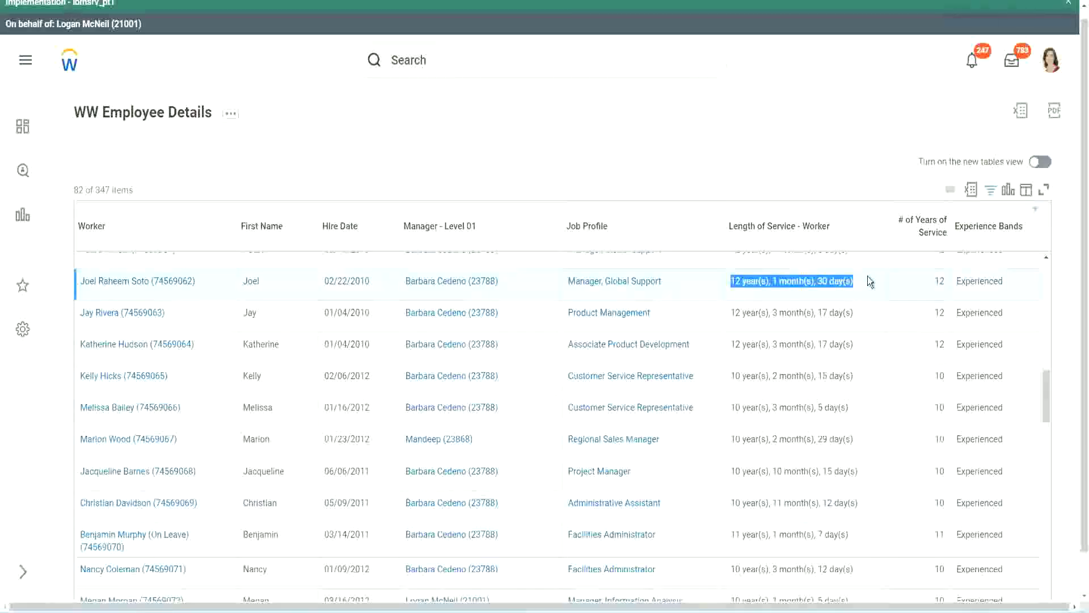
pyautogui.click(845, 501)
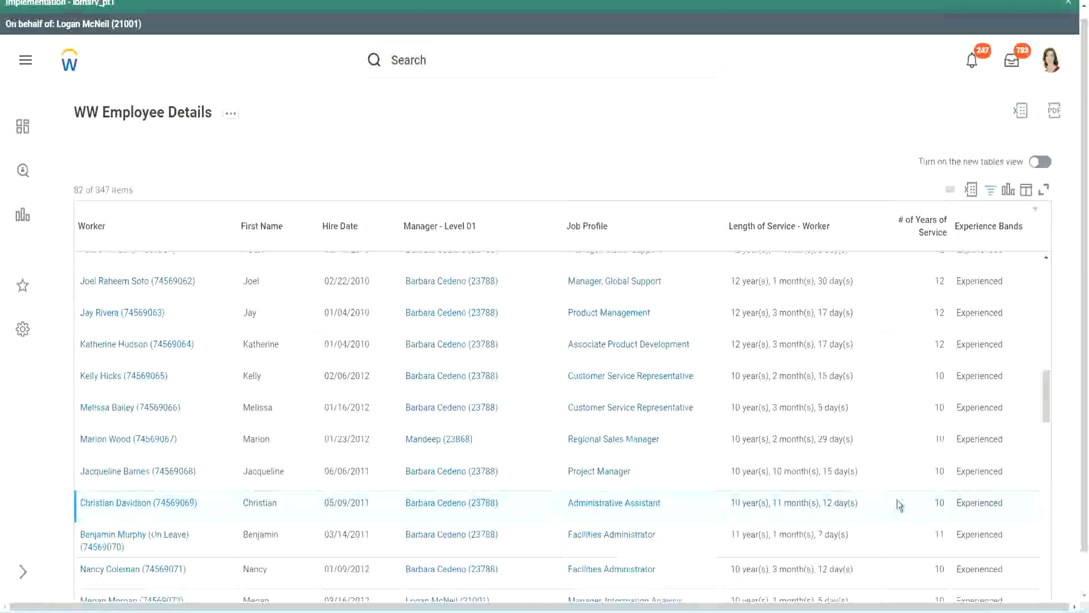
pyautogui.doubleClick(941, 502)
pyautogui.click(899, 507)
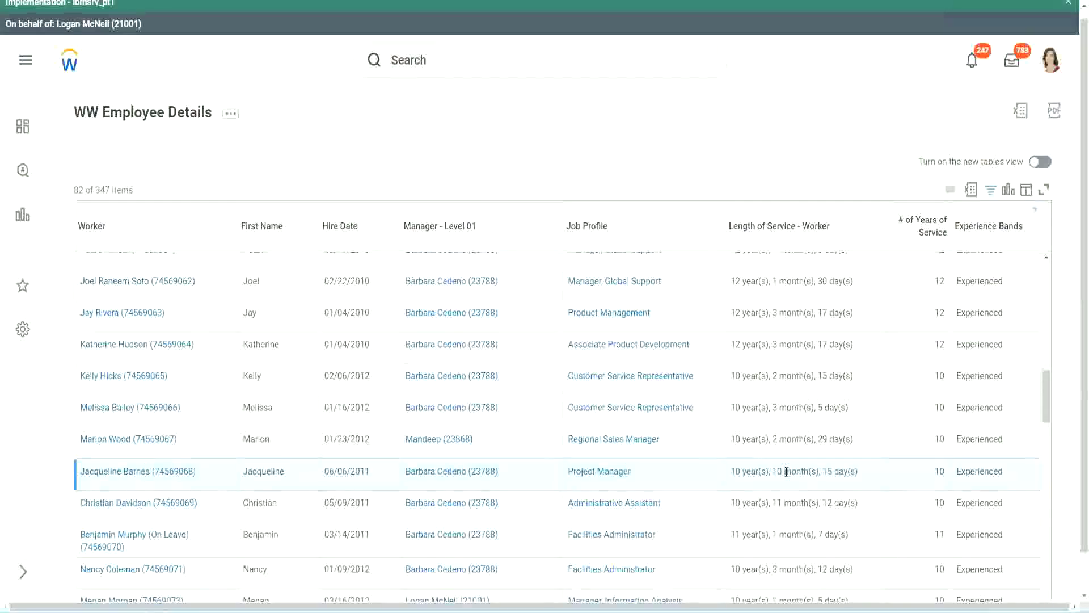
pyautogui.moveTo(787, 472); pyautogui.dragTo(773, 471)
pyautogui.click(813, 472)
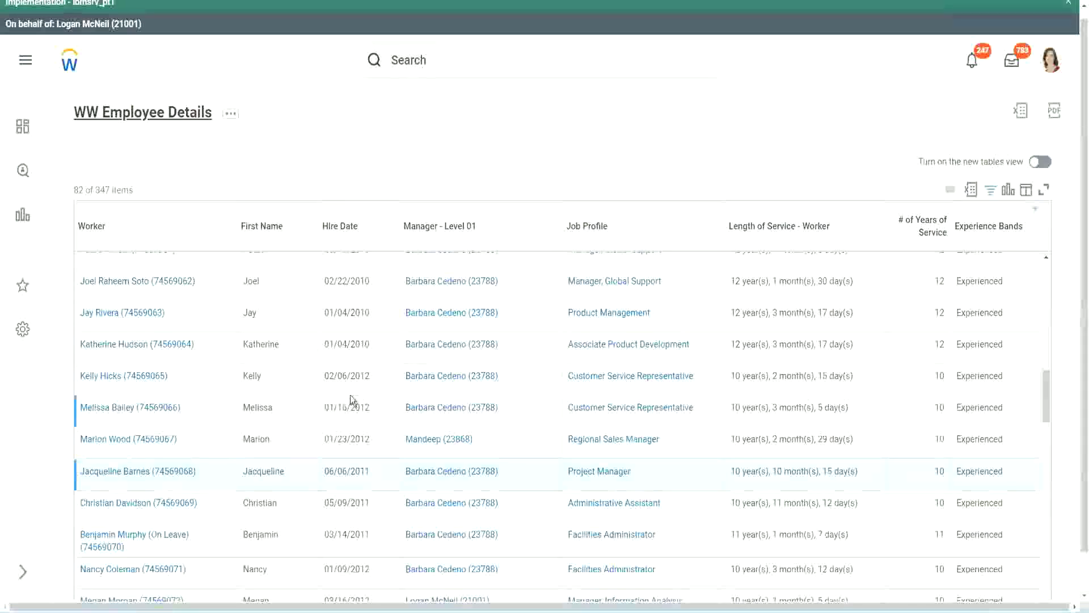
# Open the report's "CF-WW-Eval Exp-Derive Experience Bands from Years of Service" field in a new tab, dismiss the environment banner and review its conditions
pyautogui.scroll(-4, 357, 394)
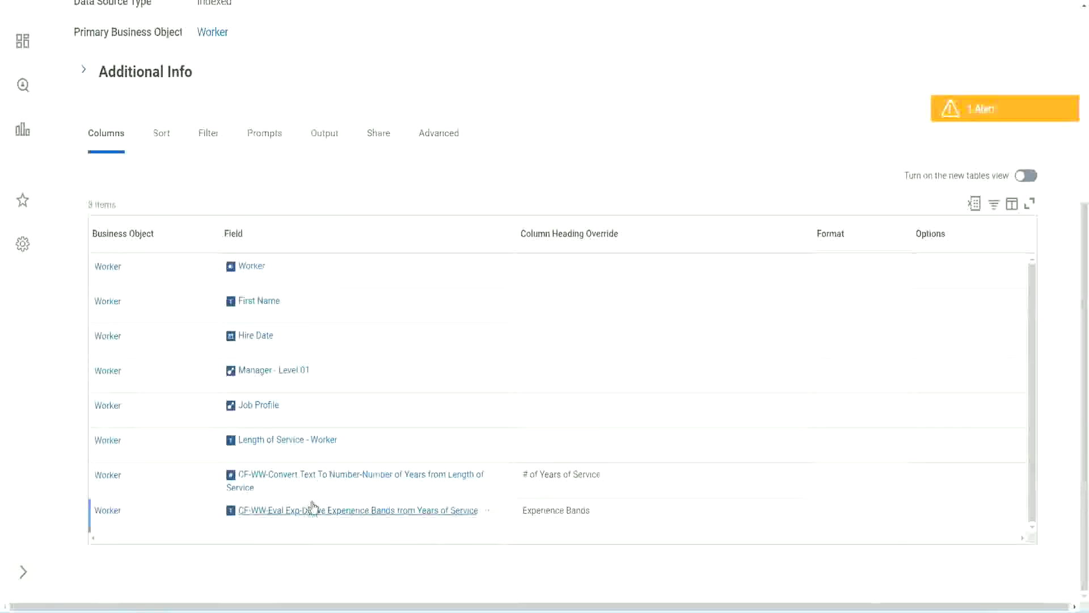
pyautogui.rightClick(296, 517)
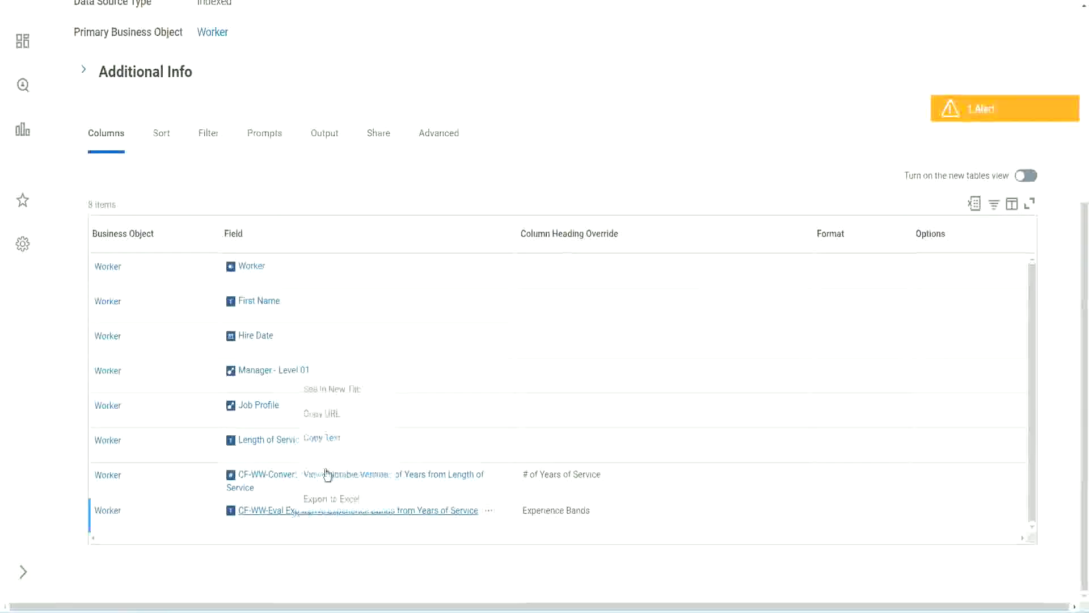
pyautogui.click(342, 388)
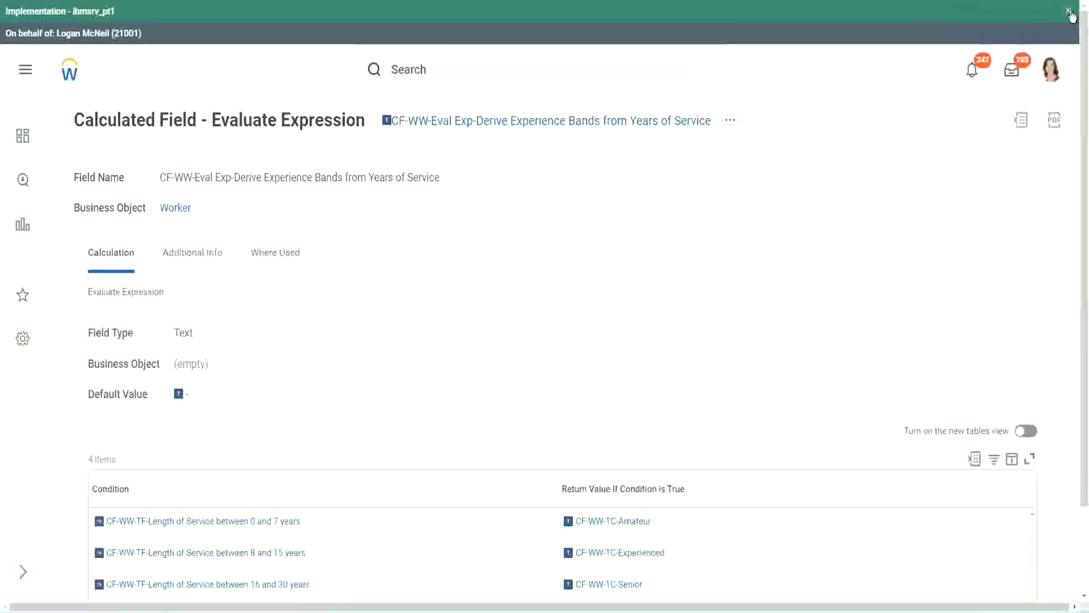
pyautogui.click(1068, 13)
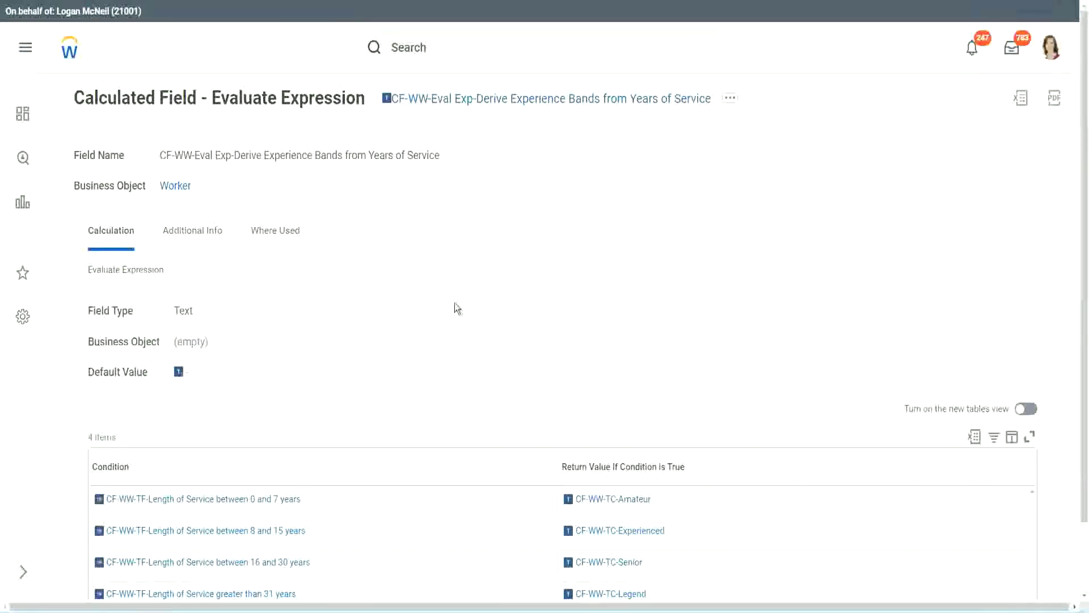
pyautogui.scroll(-1, 437, 317)
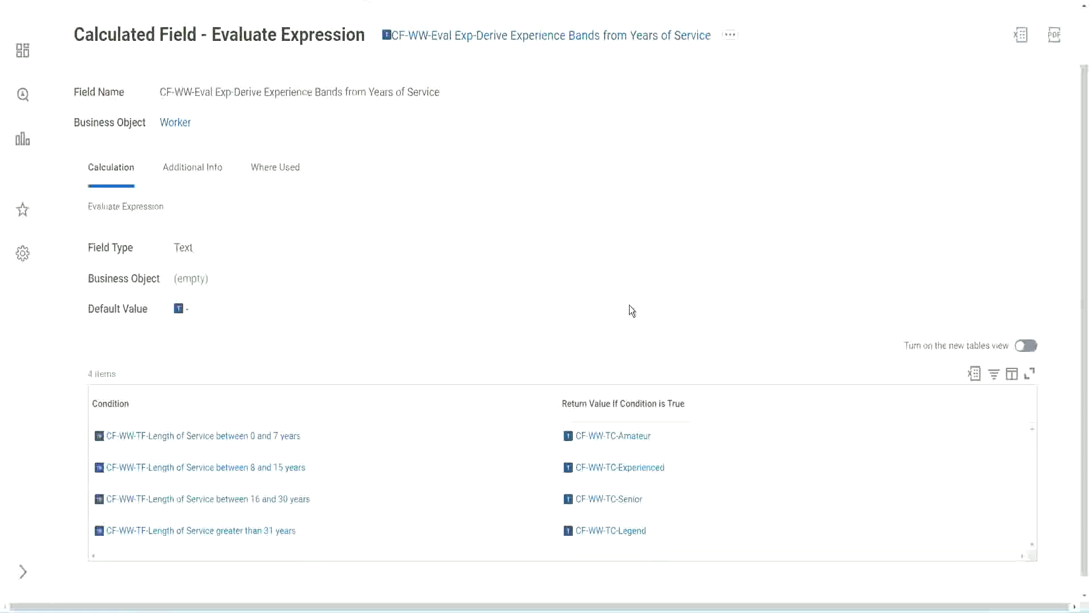
# Copy the name of the Evaluate Expression calculated field from its page heading
pyautogui.click(493, 401)
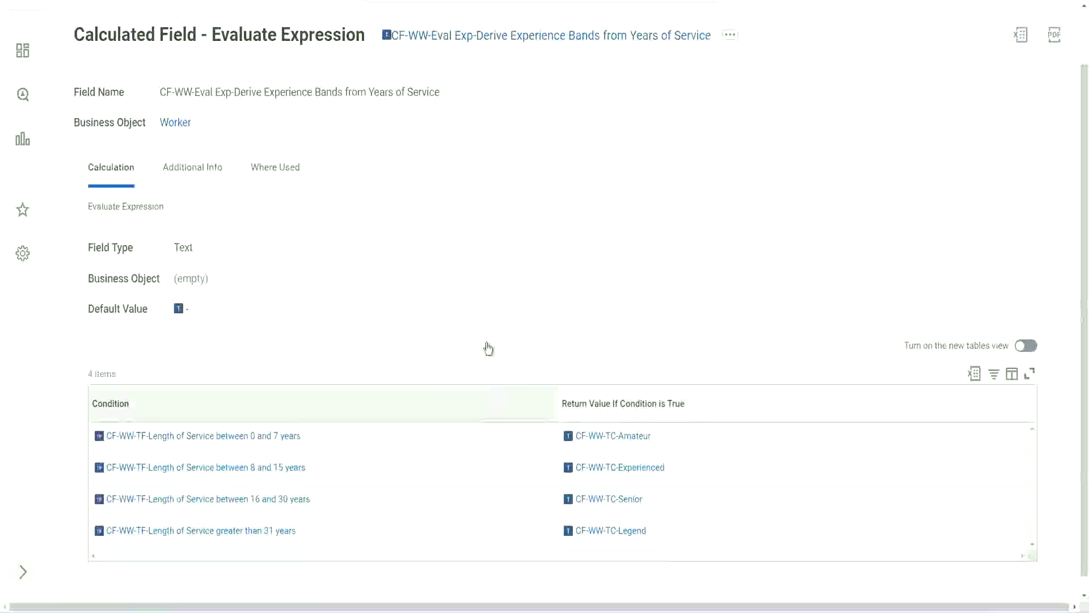
pyautogui.click(486, 261)
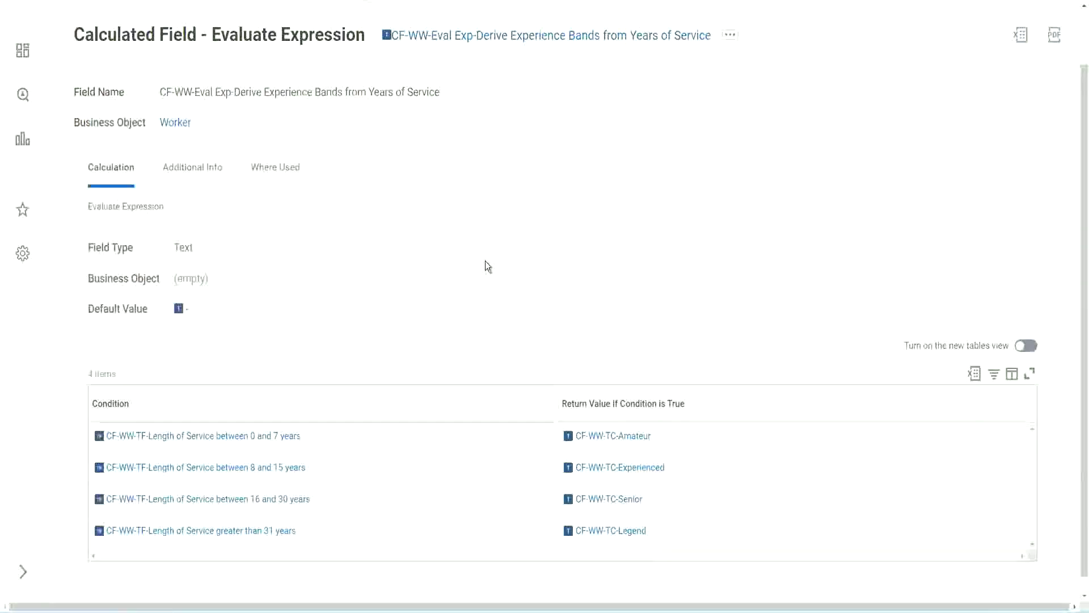
pyautogui.rightClick(481, 41)
pyautogui.click(510, 107)
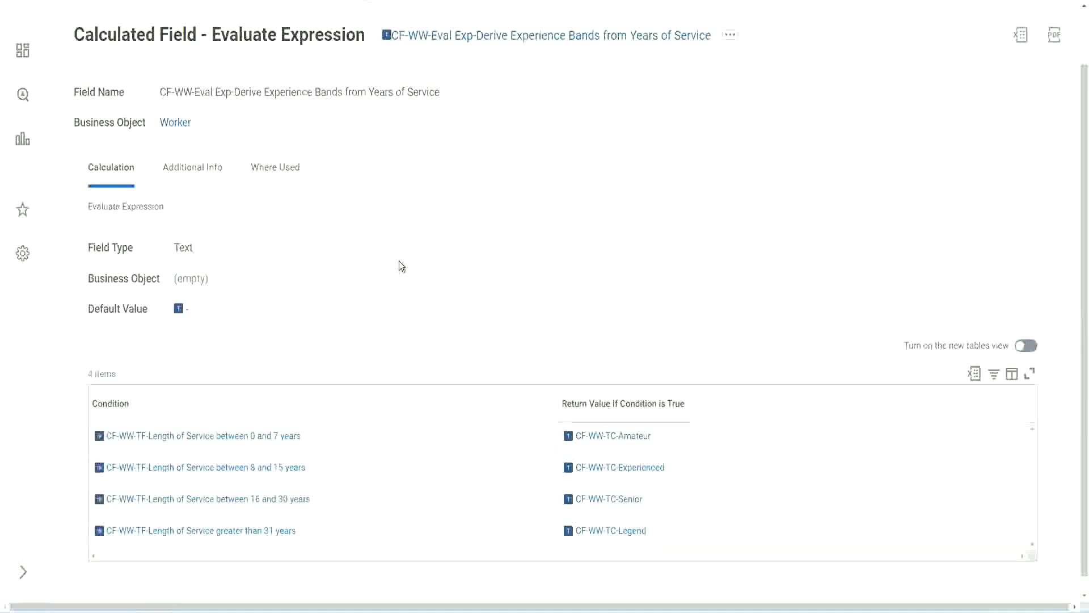
# Return to the WW Employee Details report definition, search for "create cal field" and open the Create Calculated Field task
pyautogui.scroll(1, 424, 224)
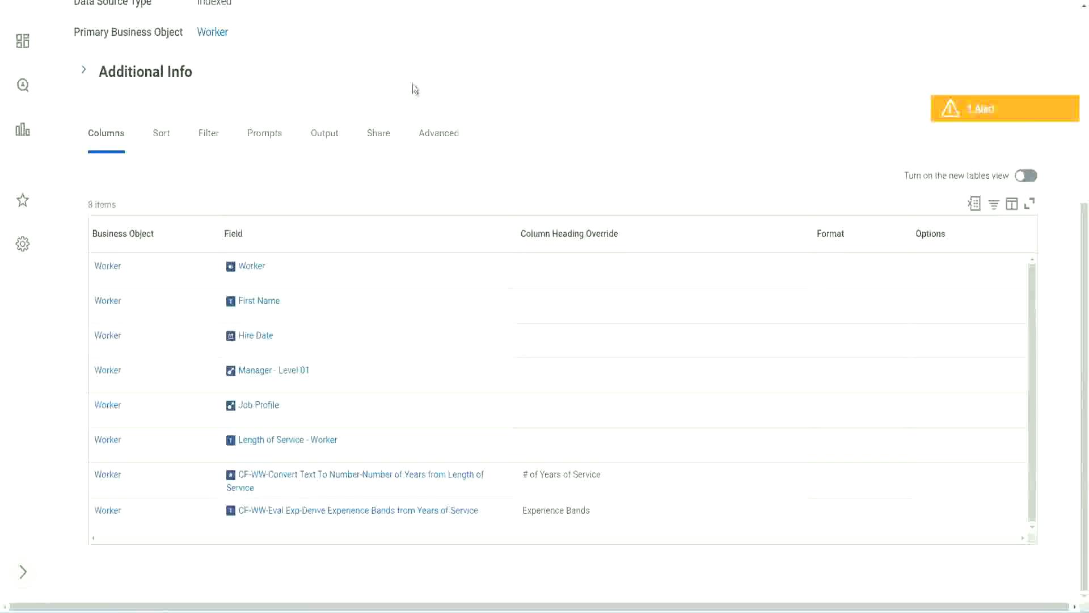
pyautogui.scroll(5, 413, 87)
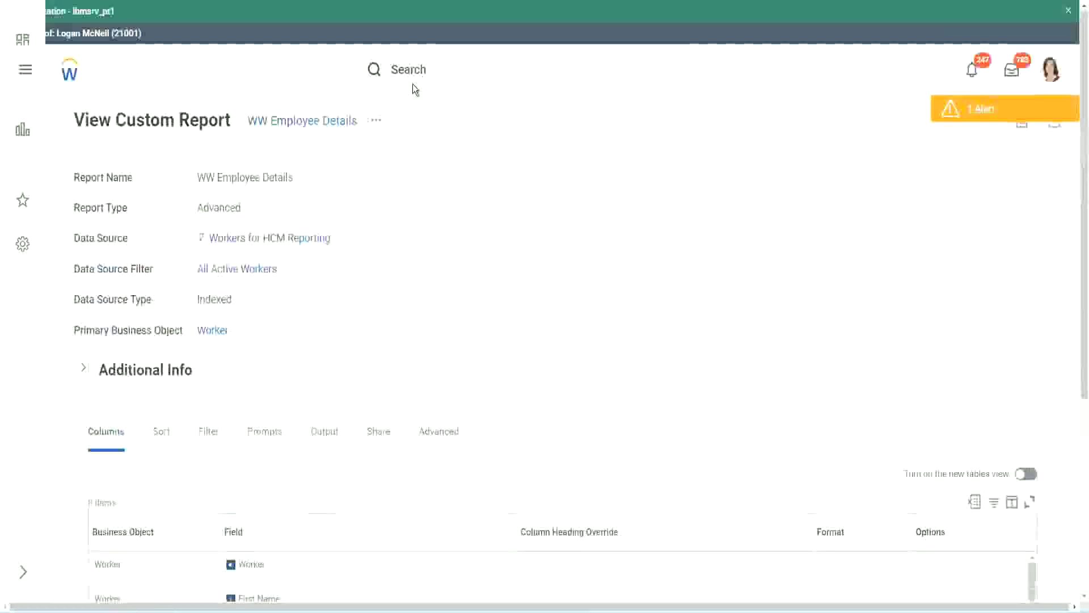
pyautogui.click(442, 67)
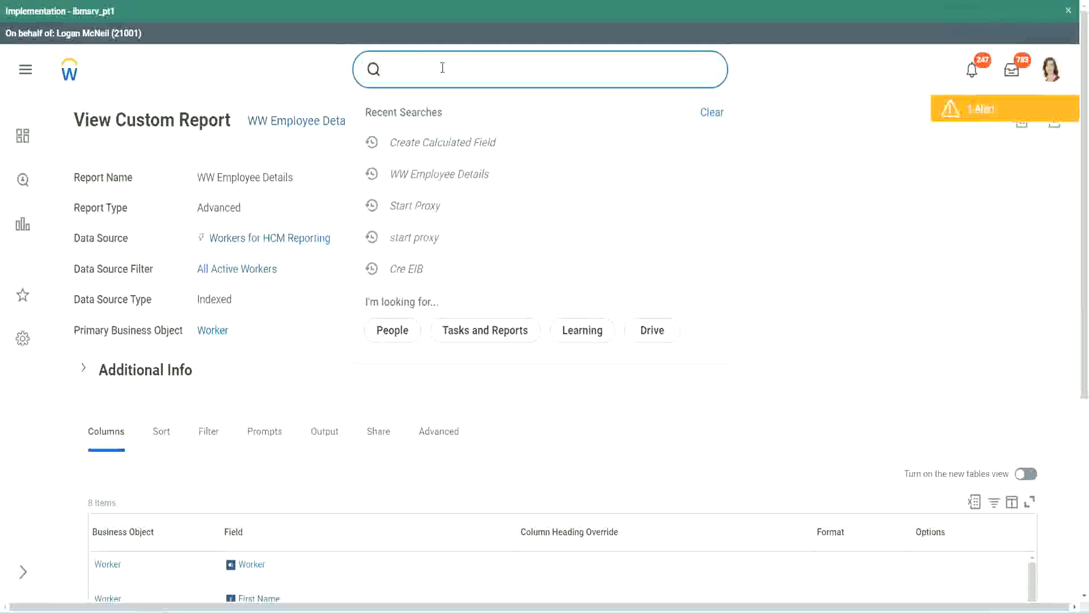
pyautogui.write('create cal field')
pyautogui.click(457, 118)
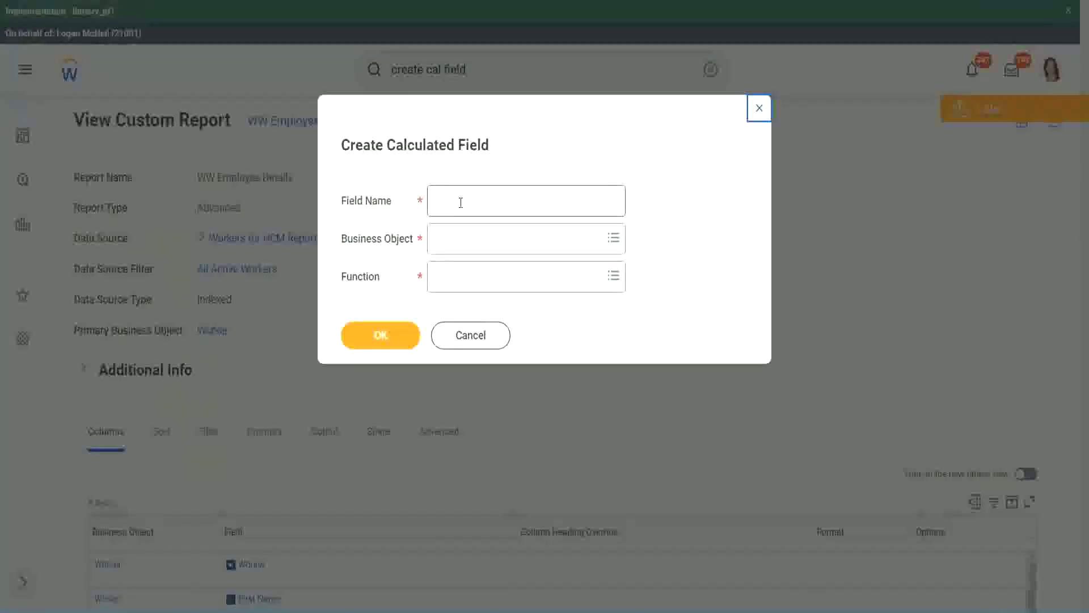
# Paste the copied calculated field name as the new field's name
pyautogui.click(461, 203)
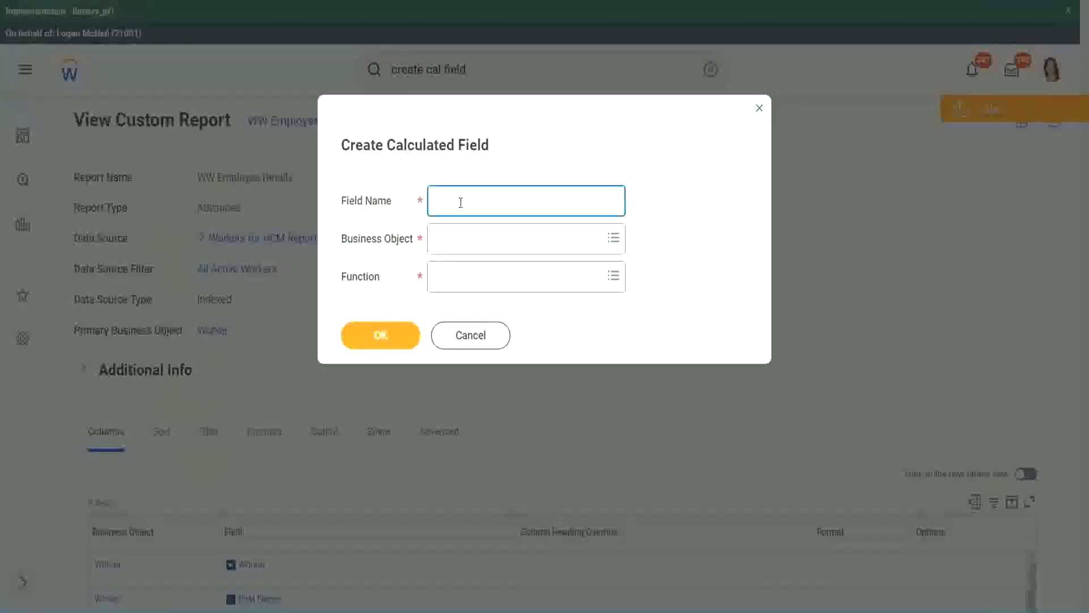
pyautogui.hotkey('ctrl', 'v')
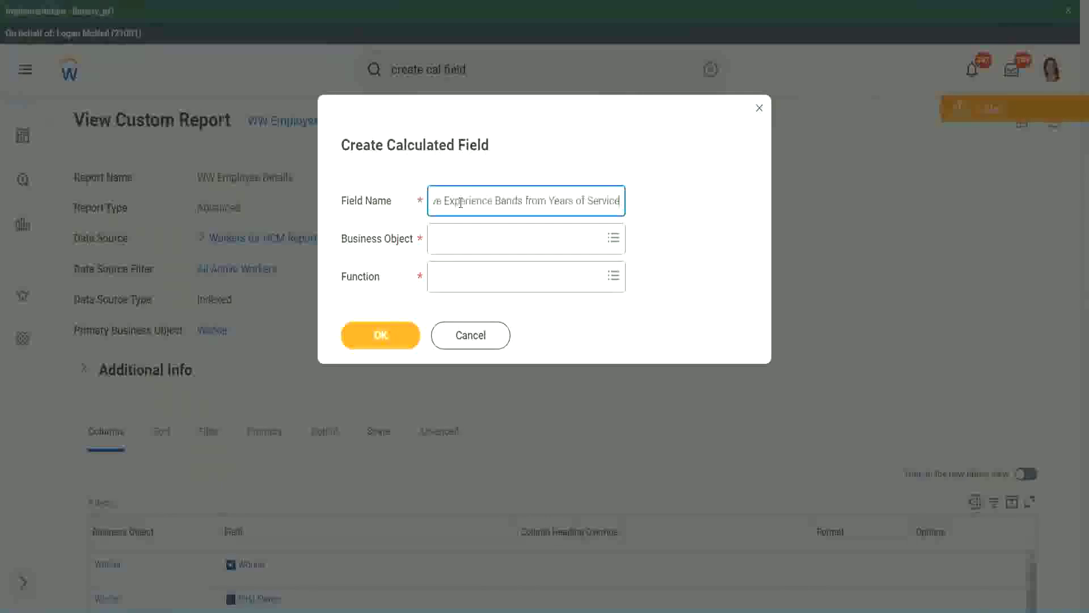
pyautogui.moveTo(461, 202); pyautogui.dragTo(401, 180)
pyautogui.click(461, 202)
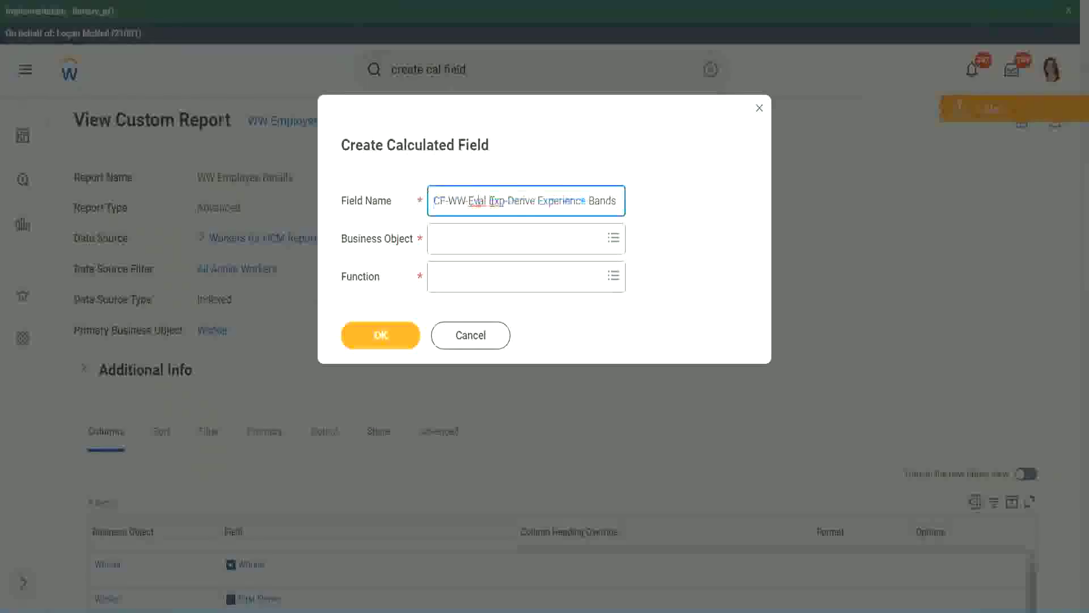
# Insert "Bands" after "Exp" in the new calculated field's name
pyautogui.doubleClick(497, 200)
pyautogui.press('Right')
pyautogui.write('bands')
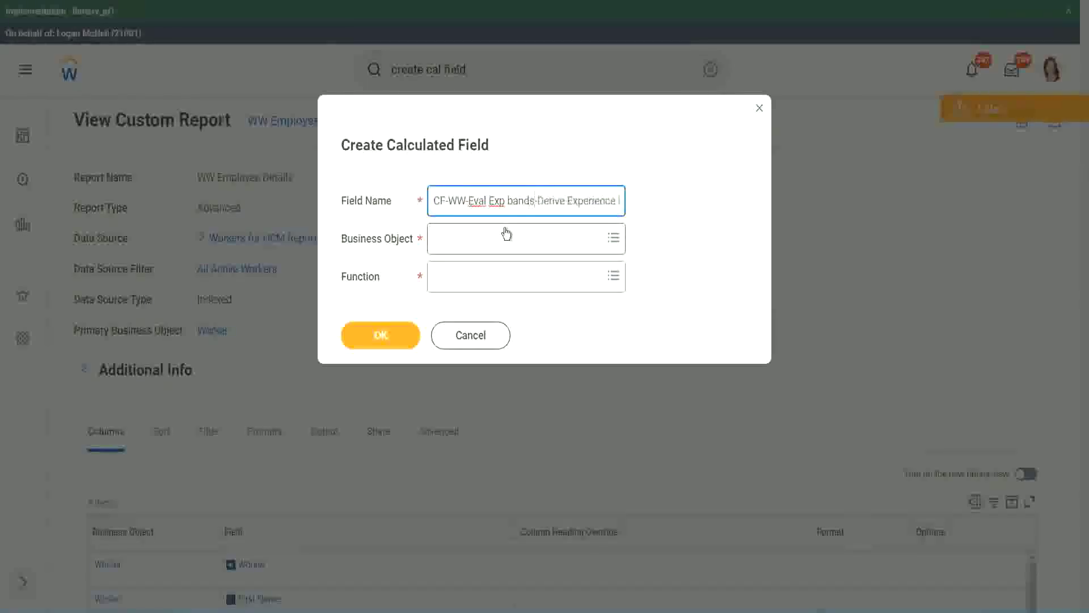
pyautogui.press('Left')
pyautogui.press('Left')
pyautogui.press('Left')
pyautogui.press('Left')
pyautogui.hotkey('shift', 'Left')
pyautogui.write('B')
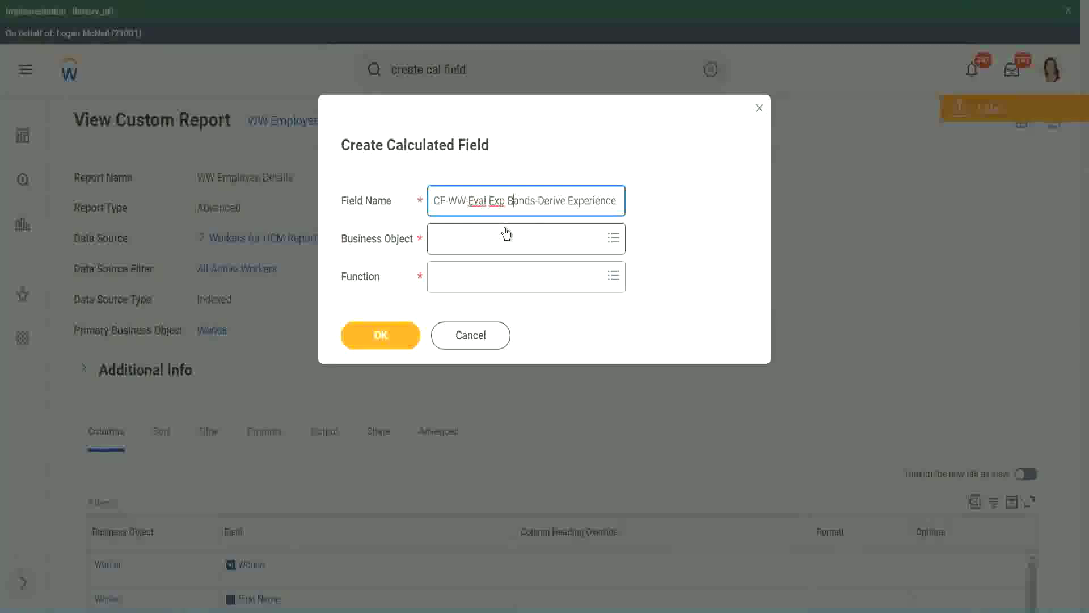
# Replace "Derive" with "Determine" in the new calculated field's name
pyautogui.press('Right')
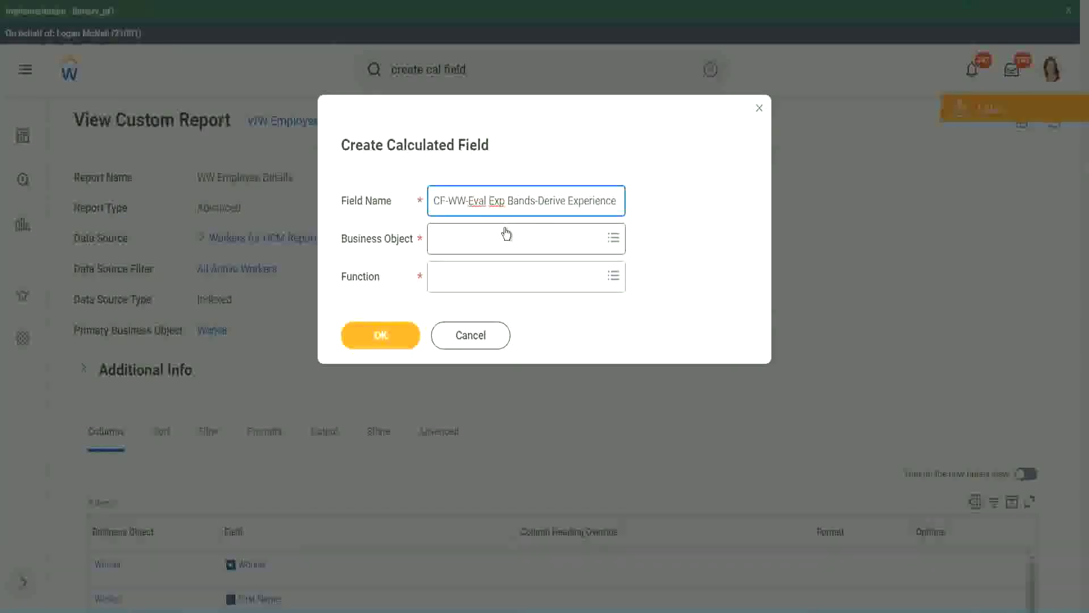
pyautogui.write('Band')
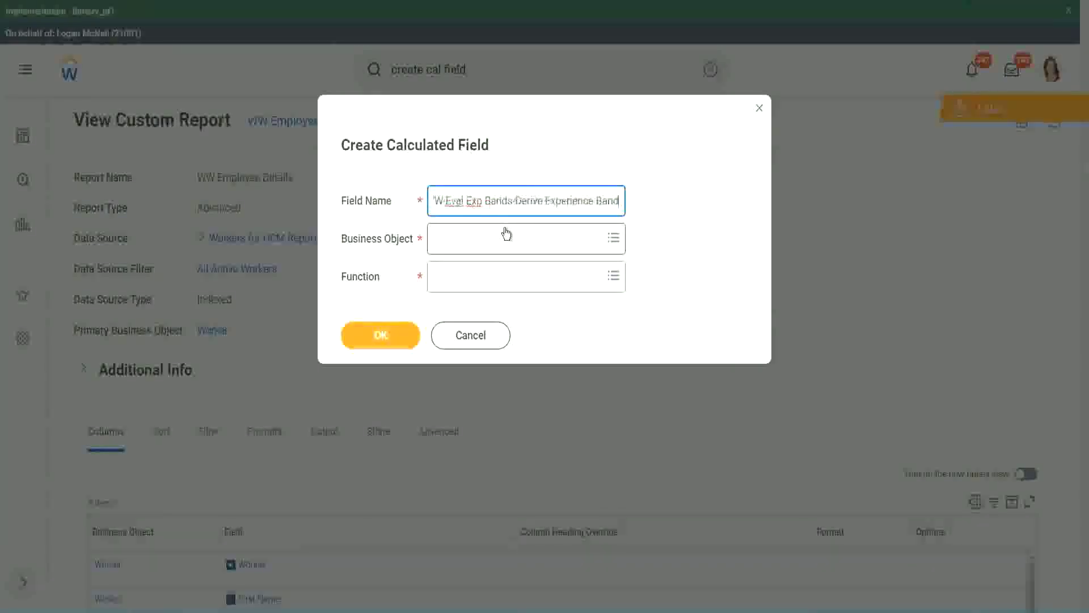
pyautogui.write('s from Years of')
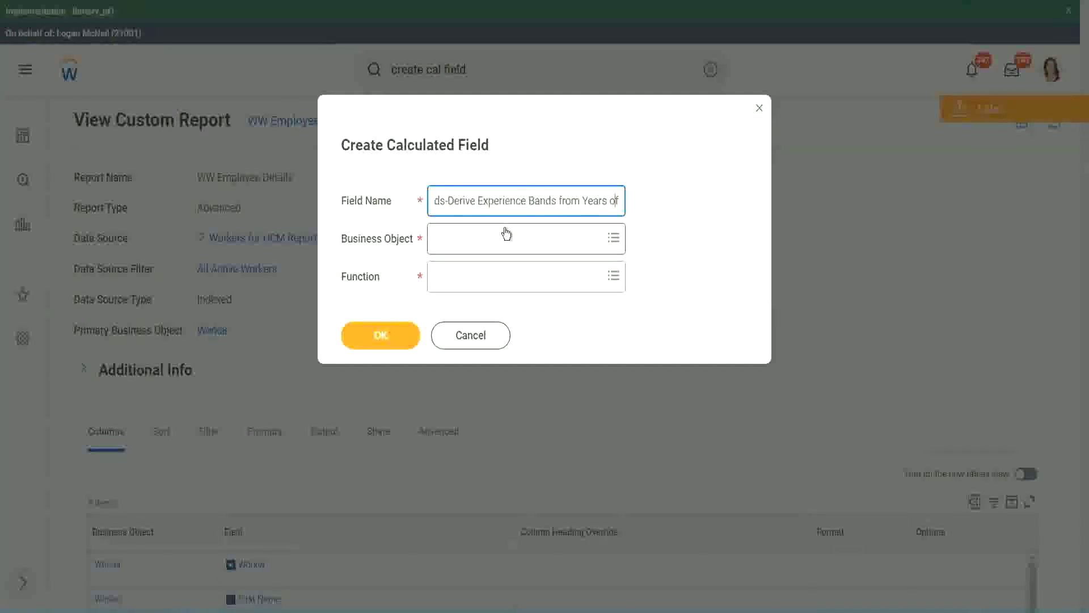
pyautogui.press('Left')
pyautogui.press('Left')
pyautogui.press('Left')
pyautogui.press('Left')
pyautogui.press('Left')
pyautogui.press('Left')
pyautogui.press('Left')
pyautogui.press('Left')
pyautogui.press('Left')
pyautogui.press('Left')
pyautogui.press('Left')
pyautogui.press('Left')
pyautogui.press('Left')
pyautogui.press('Left')
pyautogui.press('Left')
pyautogui.press('Left')
pyautogui.press('Left')
pyautogui.press('Left')
pyautogui.press('Left')
pyautogui.press('Left')
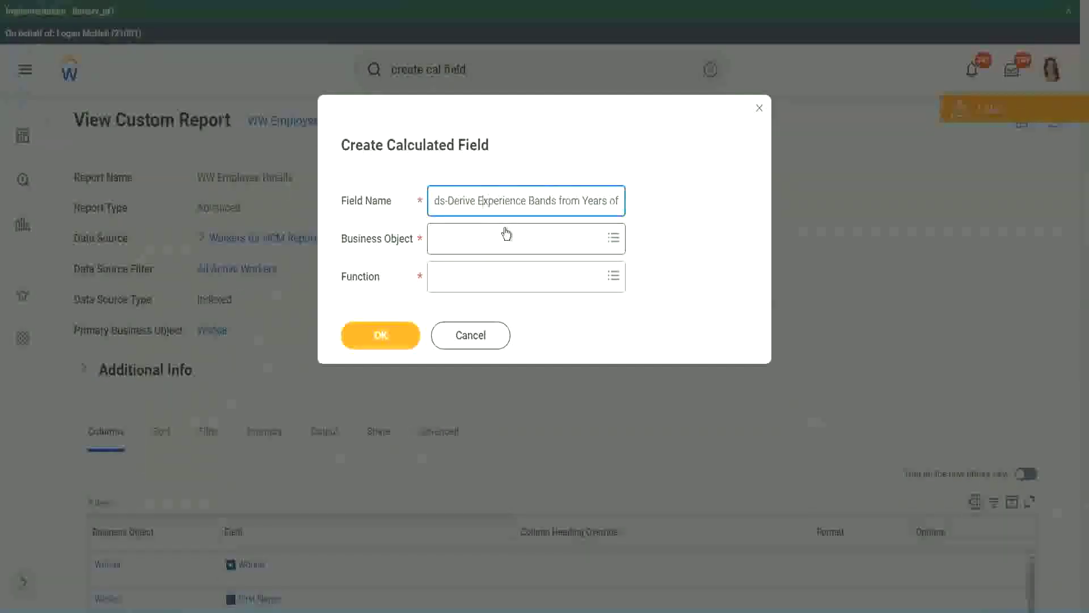
pyautogui.hotkey('shift', 'Left')
pyautogui.hotkey('shift', 'Left')
pyautogui.hotkey('shift', 'Left')
pyautogui.hotkey('shift', 'Left')
pyautogui.hotkey('shift', 'Left')
pyautogui.hotkey('shift', 'Left')
pyautogui.write('Determine')
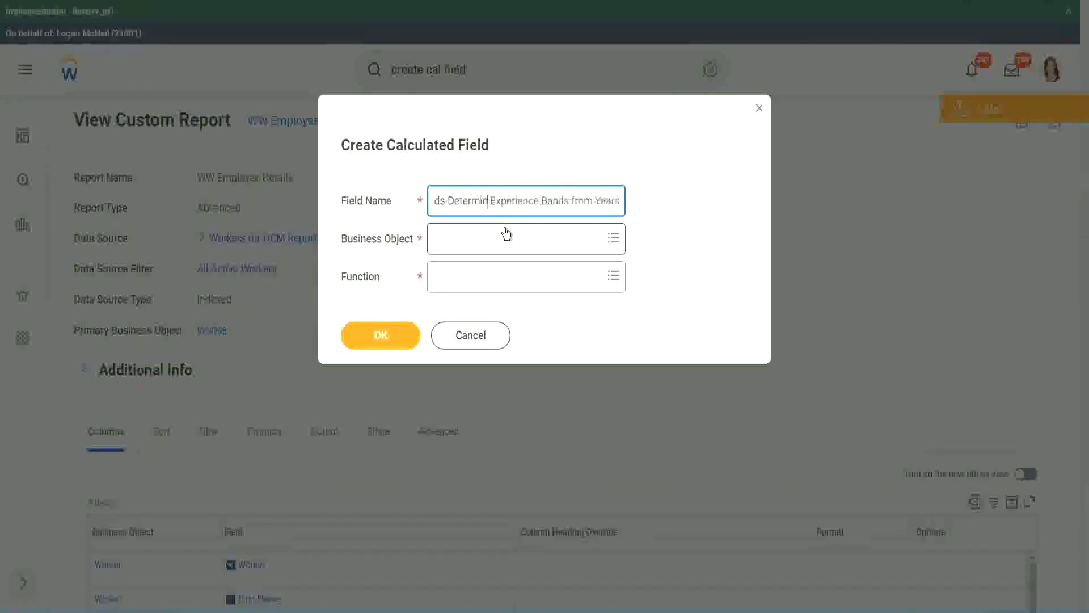
pyautogui.press('Right')
pyautogui.press('Right')
pyautogui.press('Right')
pyautogui.press('Right')
pyautogui.press('Right')
pyautogui.press('Right')
pyautogui.press('Right')
pyautogui.press('Right')
pyautogui.press('Right')
pyautogui.press('Right')
pyautogui.press('Right')
pyautogui.press('Right')
pyautogui.press('Right')
pyautogui.press('Right')
pyautogui.press('Right')
pyautogui.press('Right')
pyautogui.press('Right')
pyautogui.press('Right')
pyautogui.press('Right')
pyautogui.press('Right')
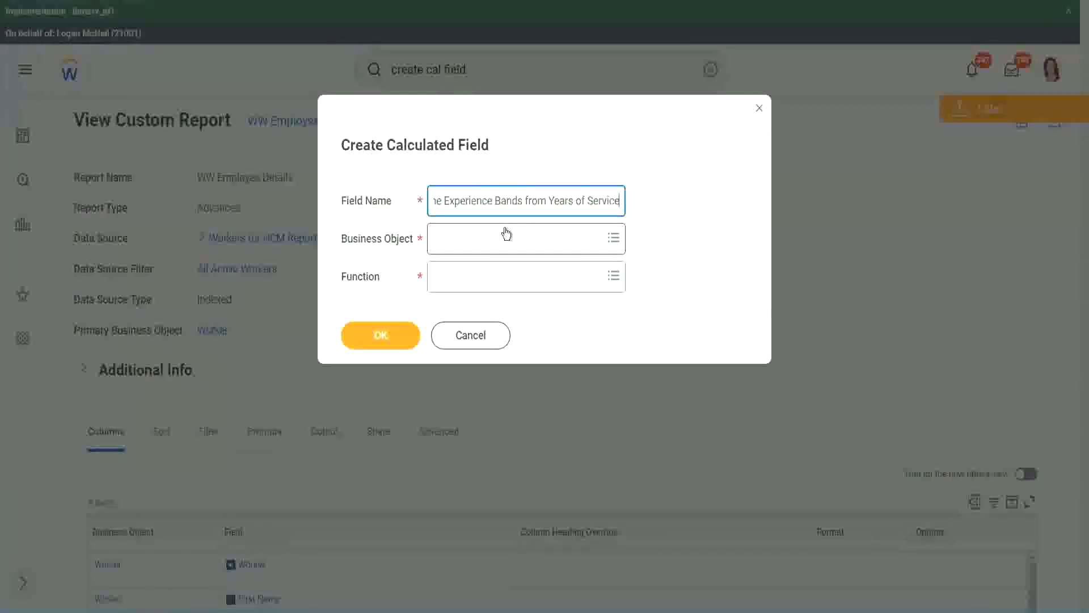
# Set the new calculated field's business object to Worker
pyautogui.click(485, 238)
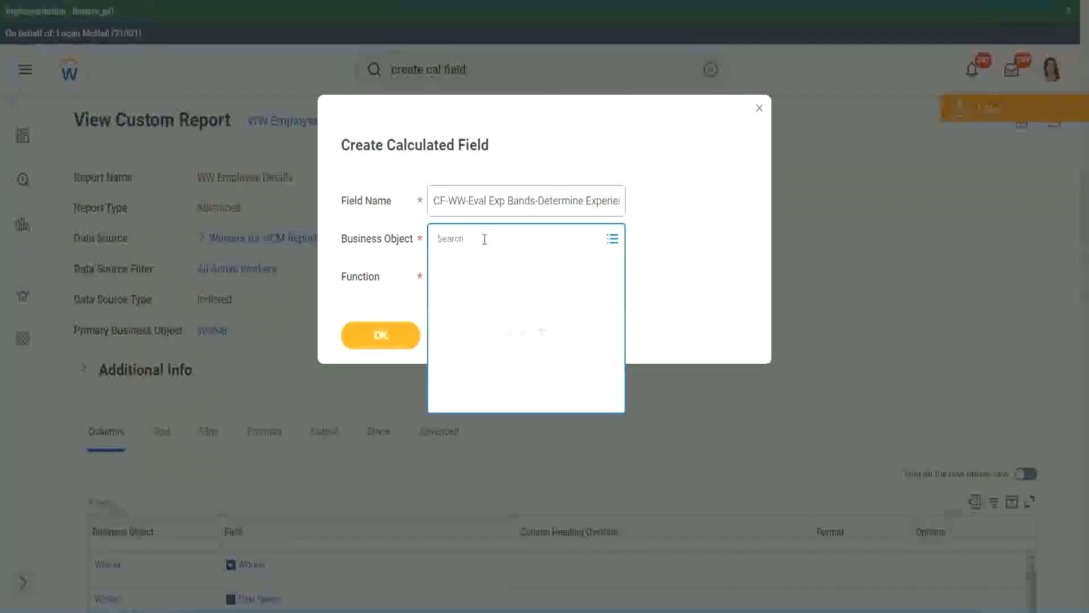
pyautogui.write('work')
pyautogui.press('Return')
pyautogui.write('er')
pyautogui.press('Return')
pyautogui.press('Return')
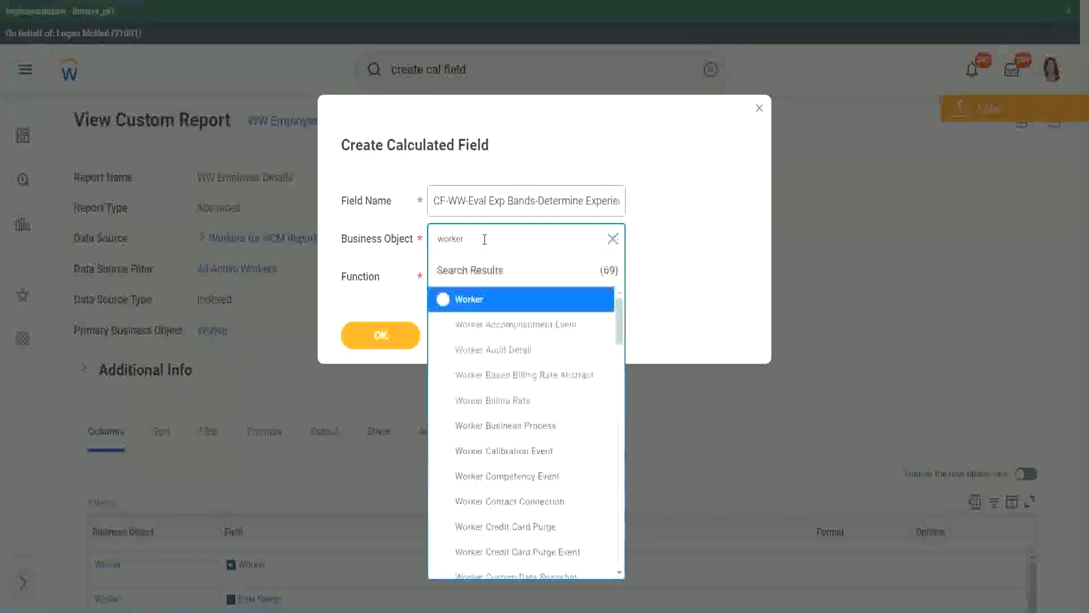
pyautogui.click(474, 303)
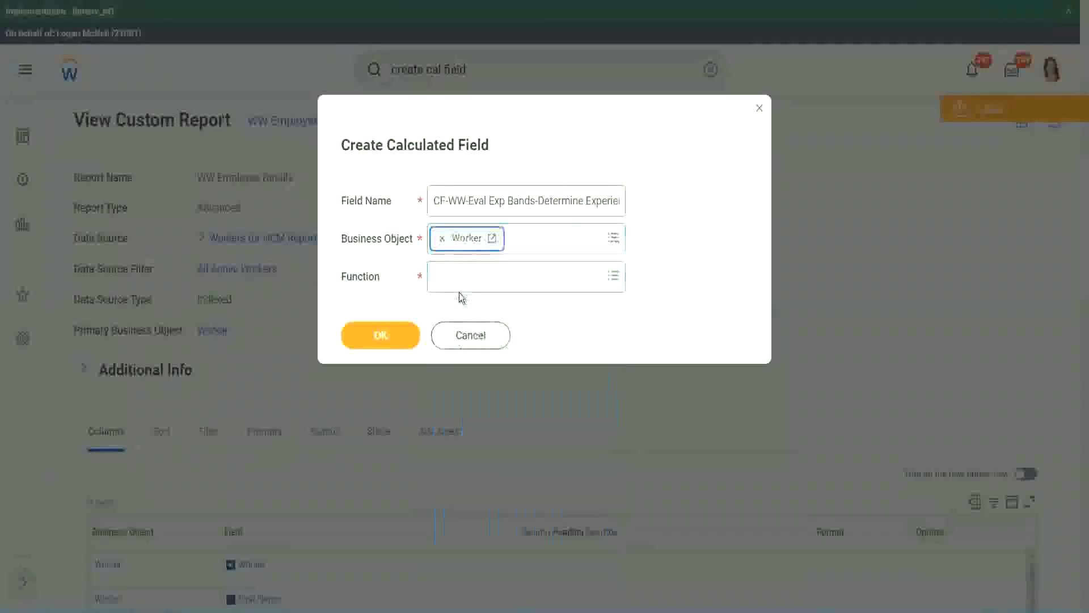
# Find and choose Evaluate Expression Band as the calculated field's function
pyautogui.click(461, 274)
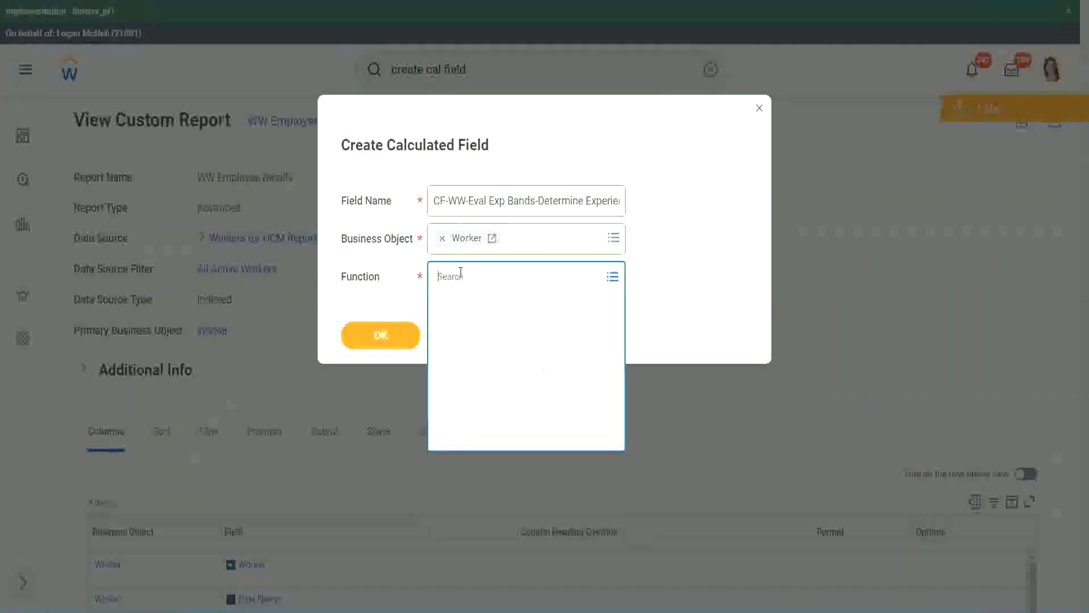
pyautogui.write('eval exp')
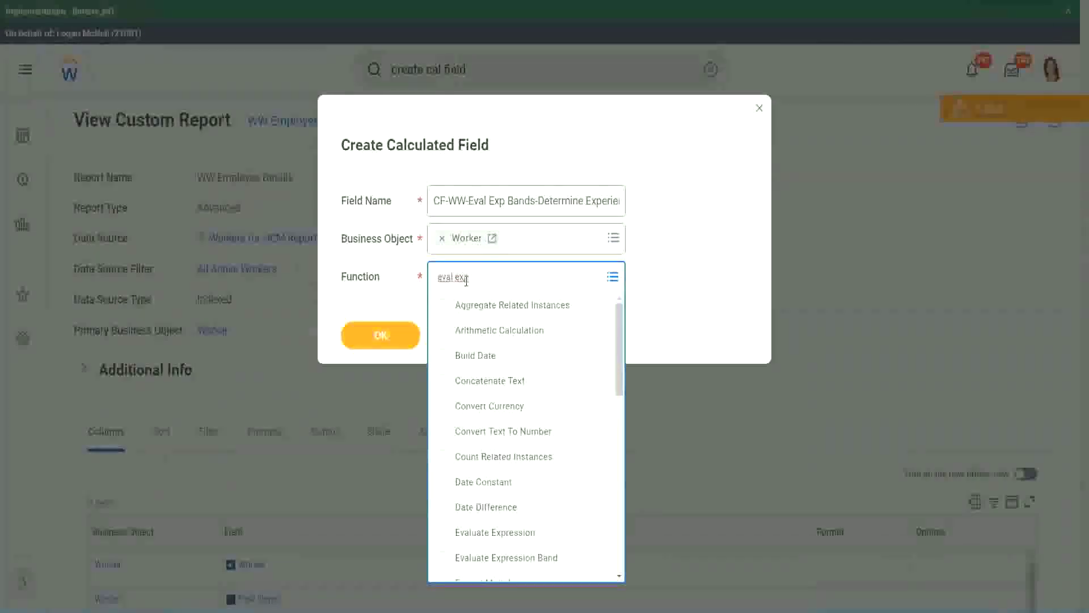
pyautogui.press('Return')
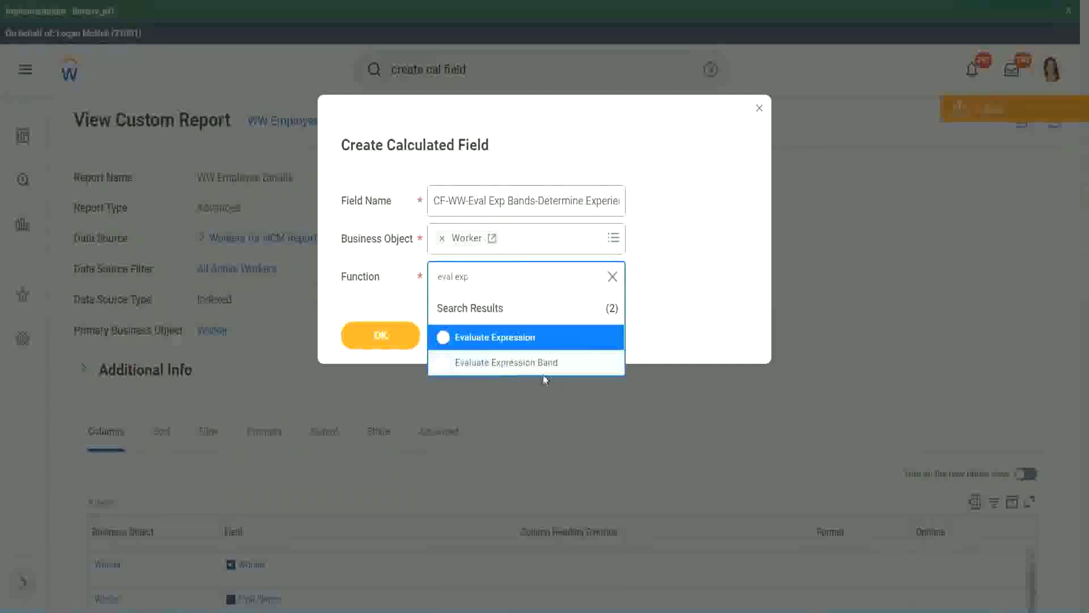
pyautogui.click(549, 367)
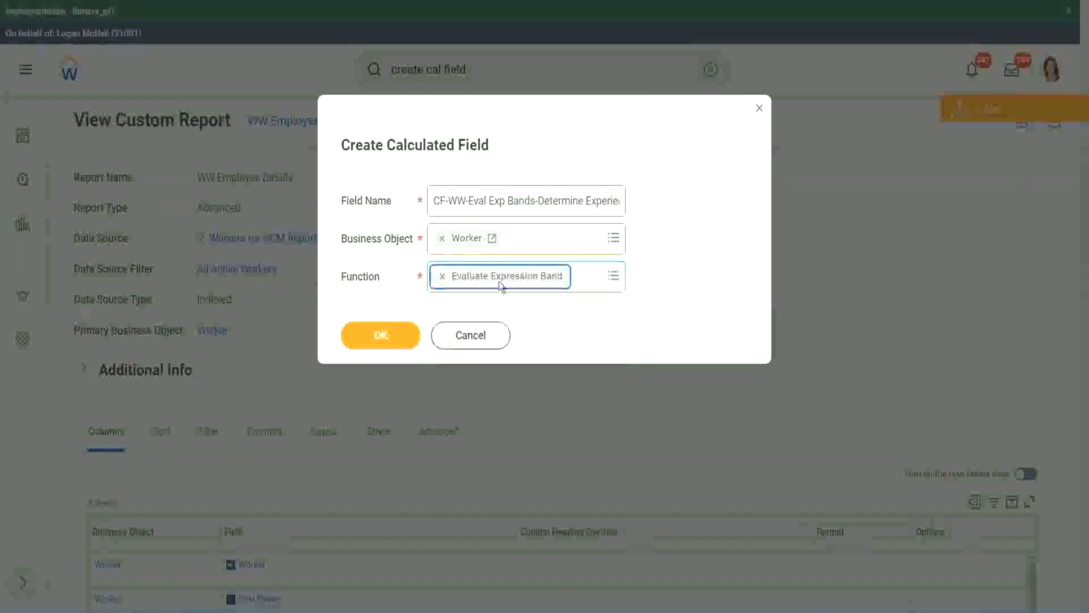
# Change "Exp Bands" to "Exp Band" in the field name and proceed to the calculation definition
pyautogui.click(535, 200)
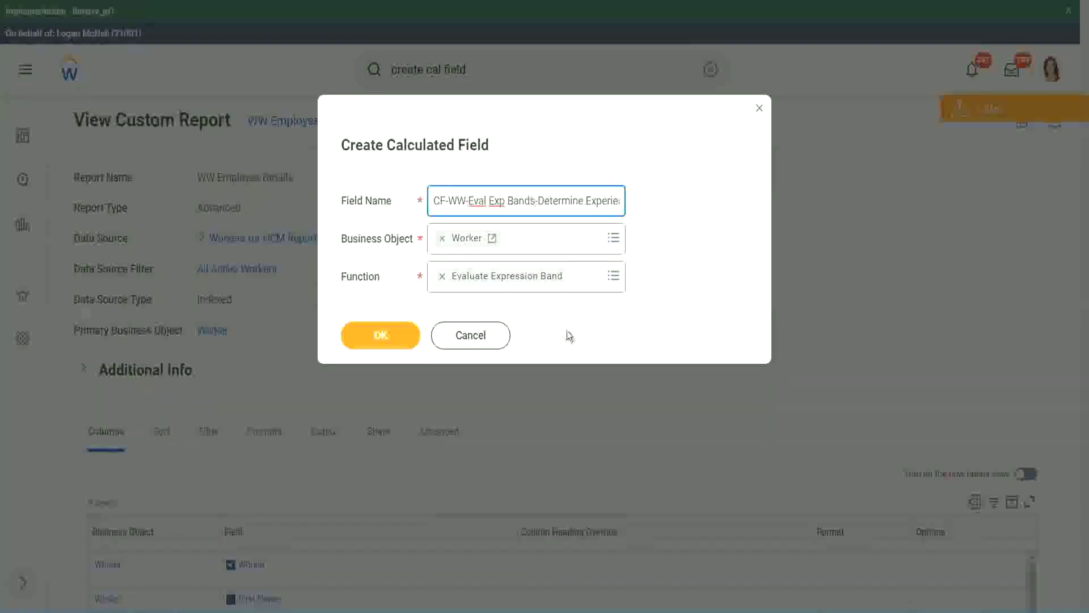
pyautogui.press('BackSpace')
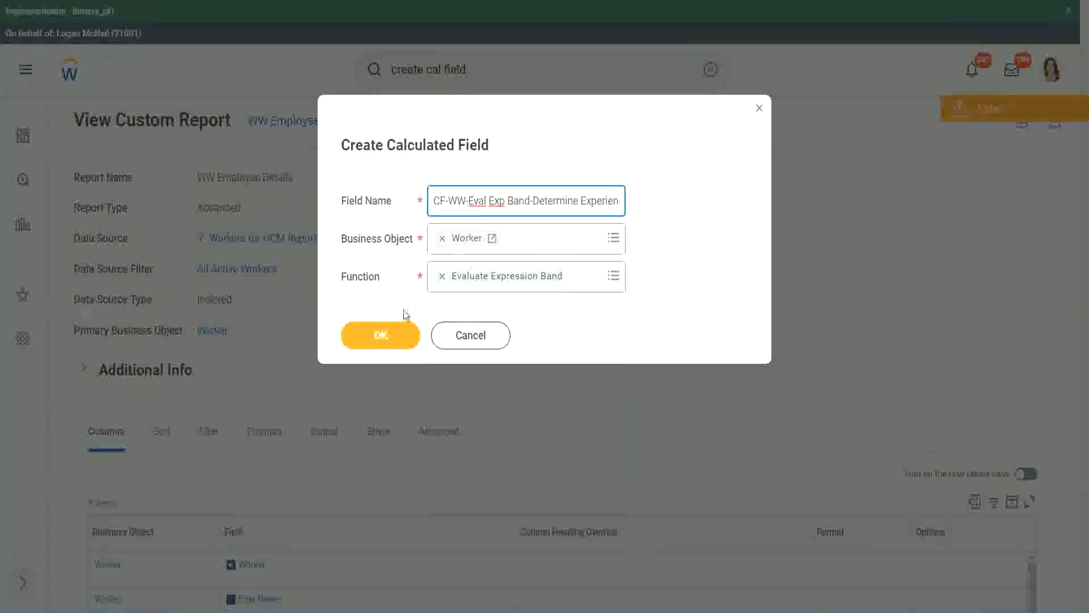
pyautogui.click(383, 335)
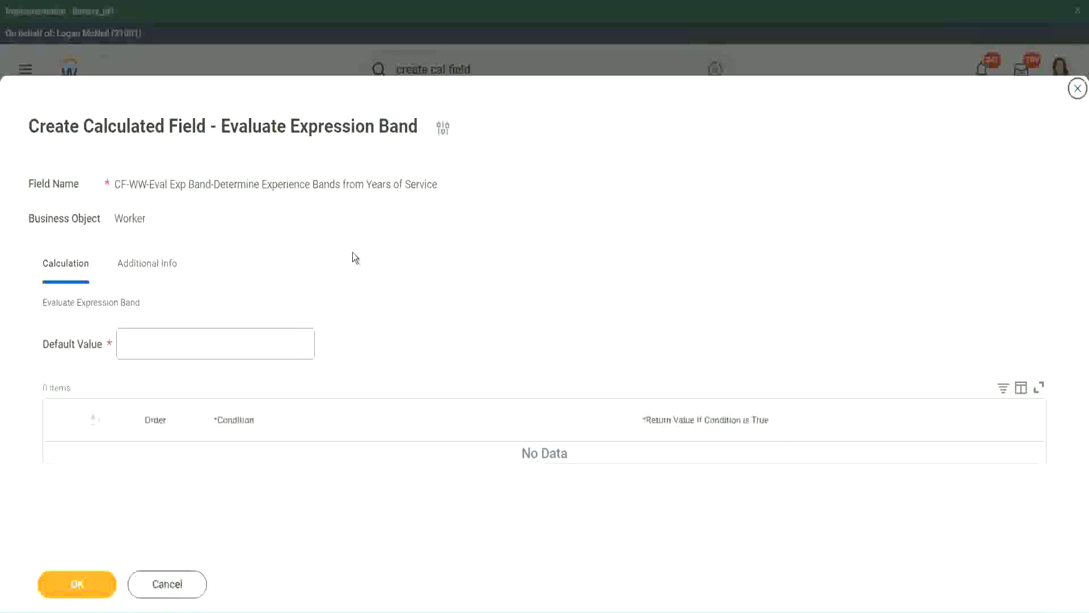
# Set the default value to "-" and add the first condition row
pyautogui.click(157, 350)
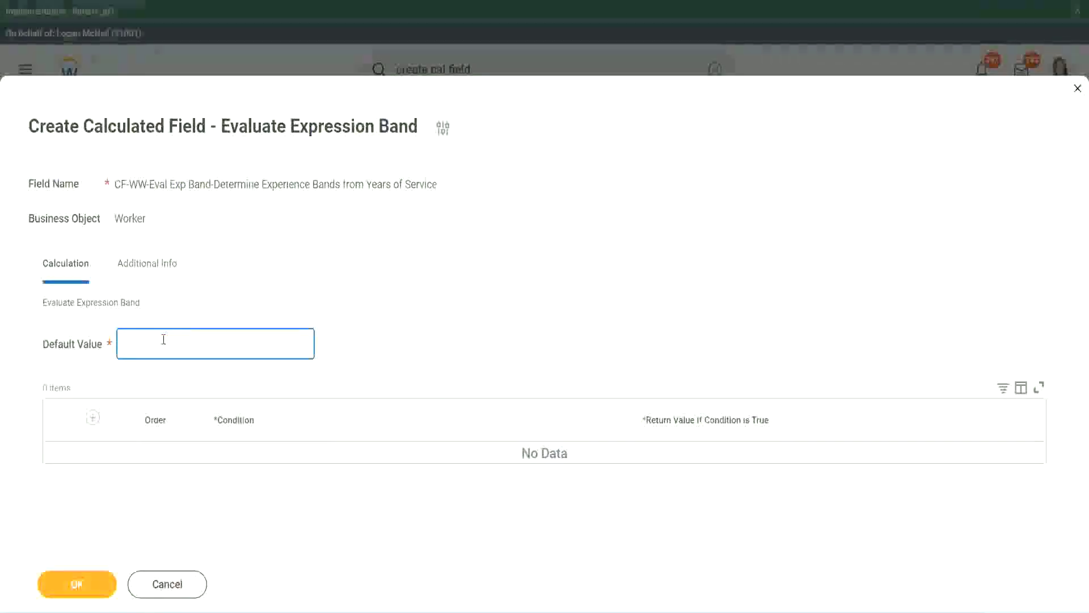
pyautogui.write('N')
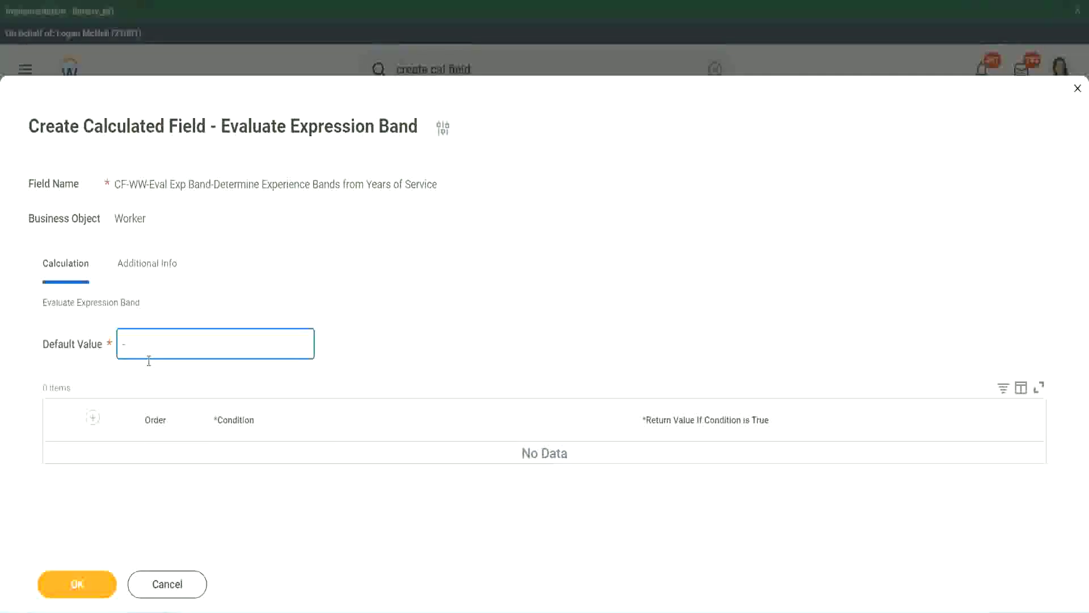
pyautogui.click(95, 419)
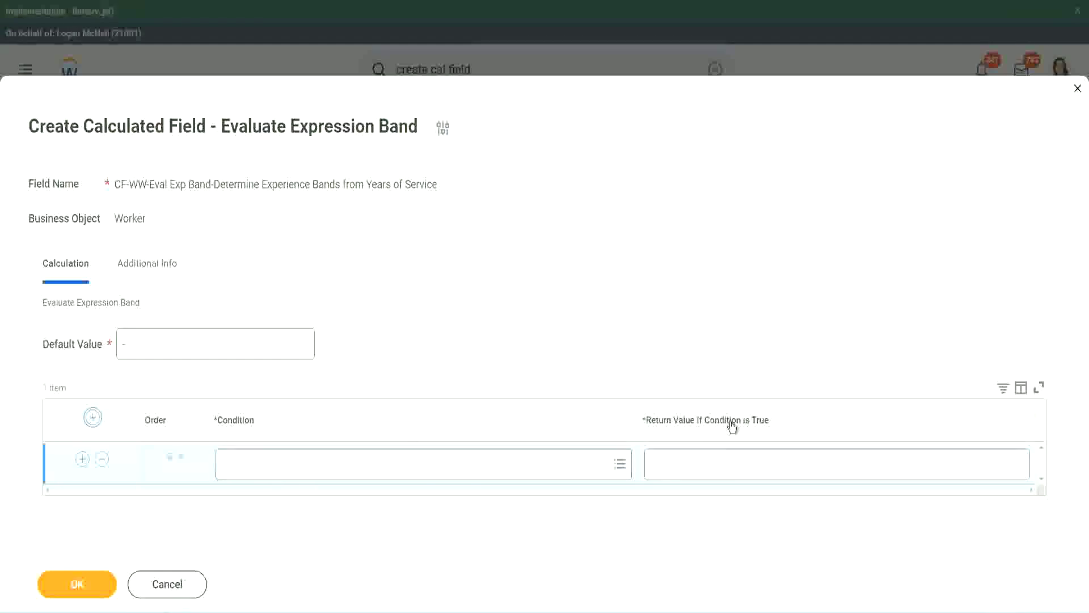
pyautogui.click(710, 463)
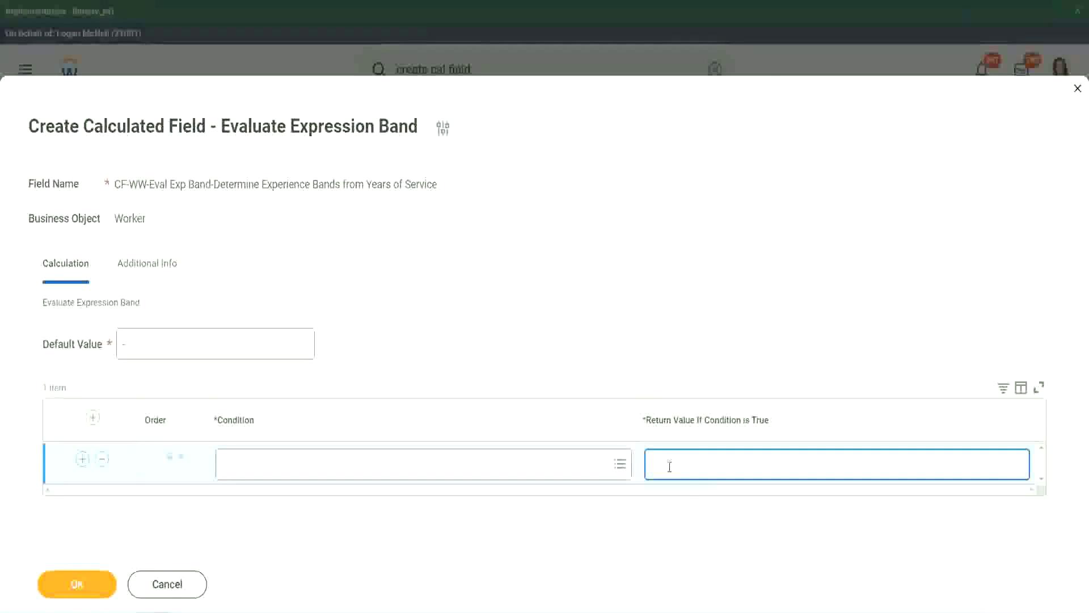
pyautogui.write('adkjdjaidjaijdi')
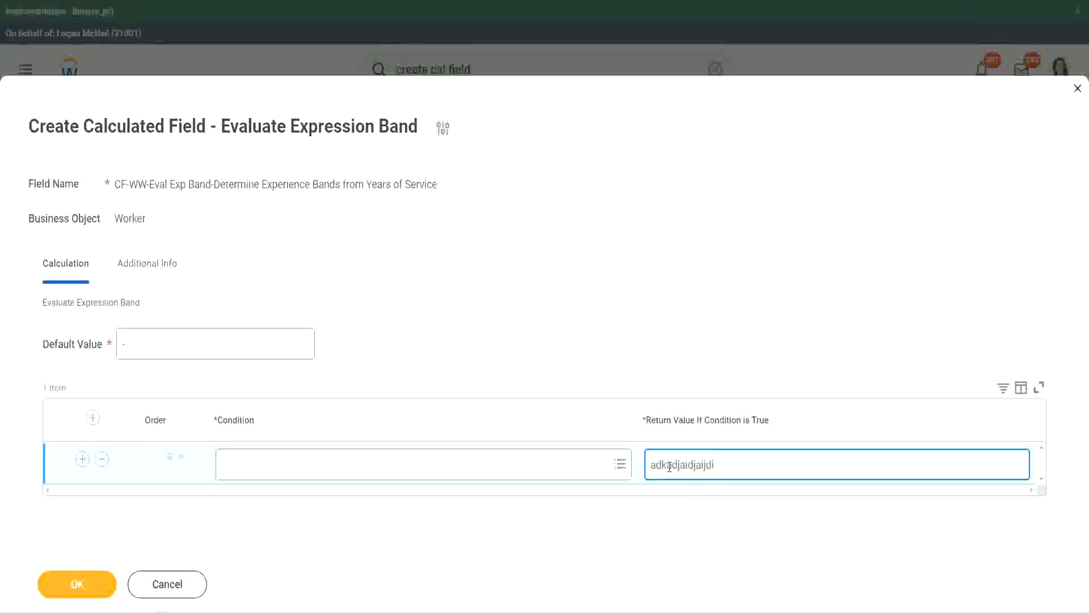
pyautogui.press('BackSpace')
pyautogui.press('BackSpace')
pyautogui.press('BackSpace')
pyautogui.press('BackSpace')
pyautogui.press('BackSpace')
pyautogui.press('BackSpace')
pyautogui.press('BackSpace')
pyautogui.press('BackSpace')
pyautogui.press('BackSpace')
pyautogui.press('BackSpace')
pyautogui.press('BackSpace')
pyautogui.press('BackSpace')
pyautogui.press('BackSpace')
pyautogui.press('BackSpace')
pyautogui.press('BackSpace')
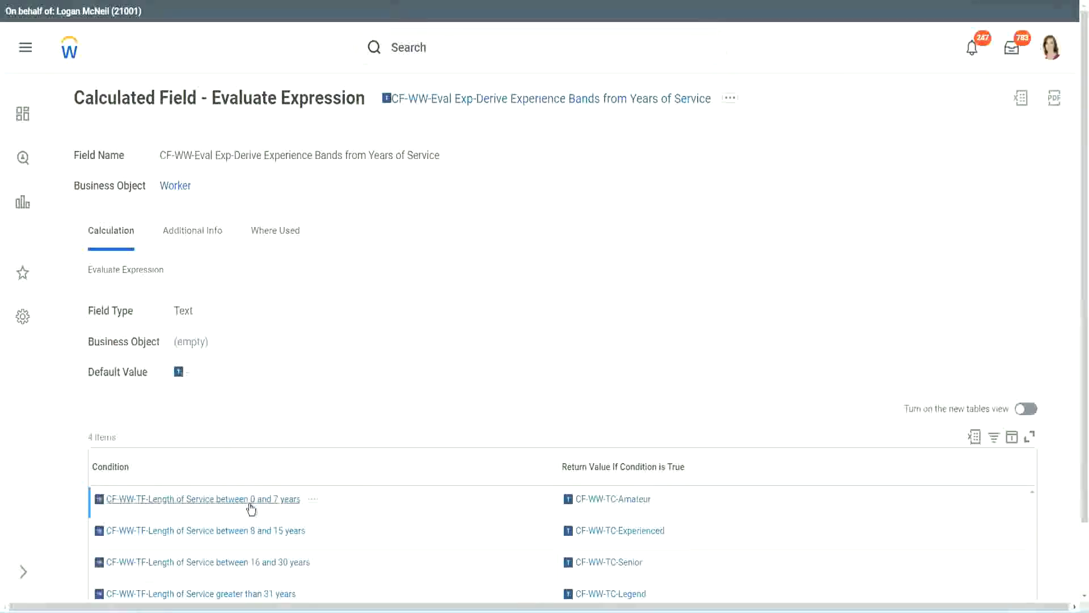
# Copy CF-WW-TF-Length of Service between 0 and 7 years from the existing calculated field into the first row's condition, returning "Amateur"
pyautogui.rightClick(250, 502)
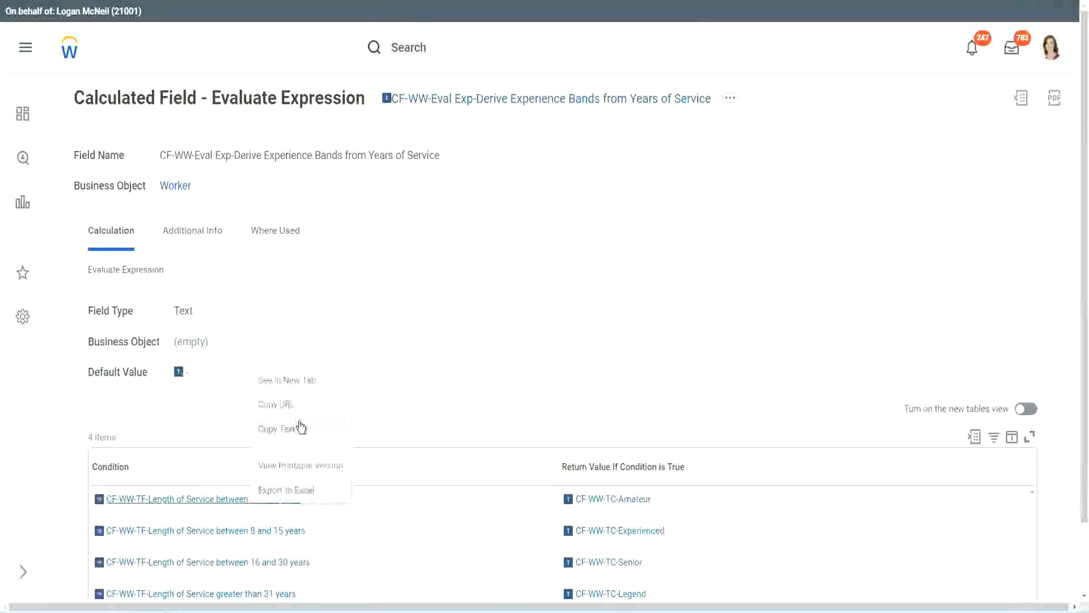
pyautogui.click(297, 428)
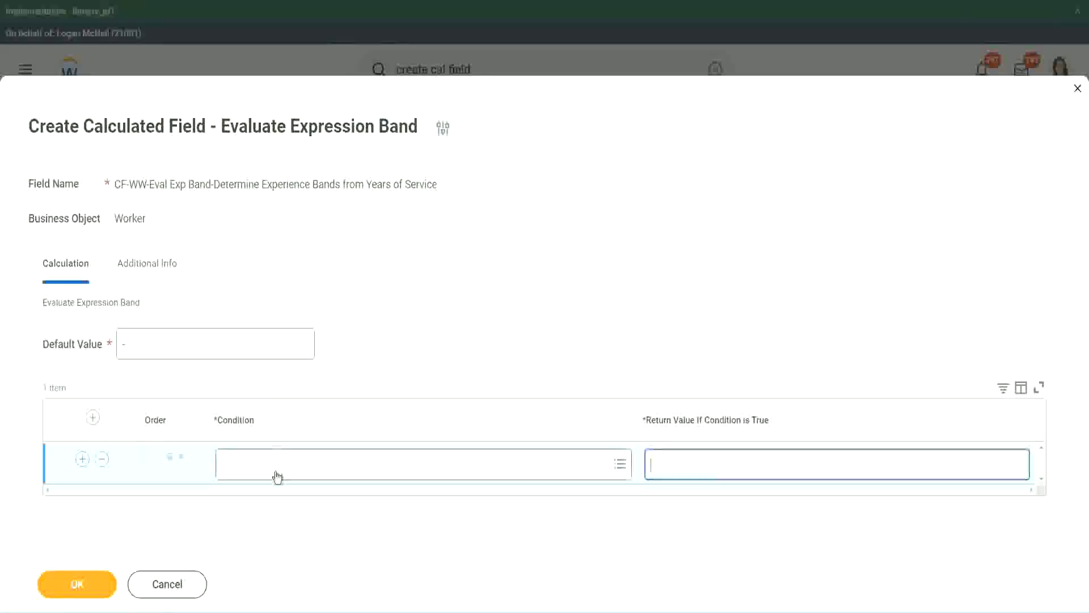
pyautogui.click(278, 470)
pyautogui.hotkey('ctrl', 'v')
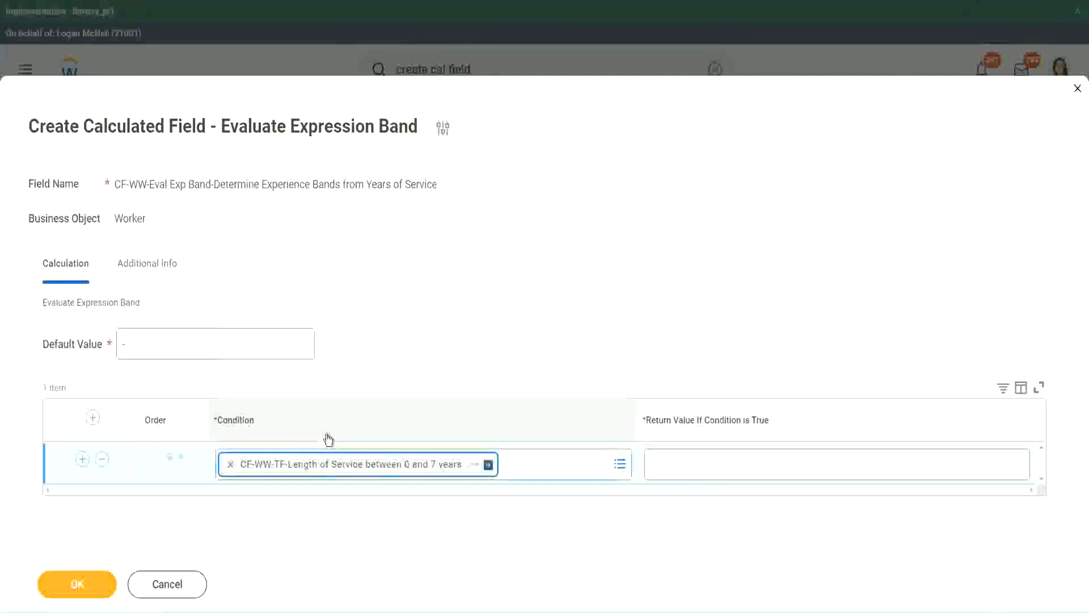
pyautogui.click(689, 454)
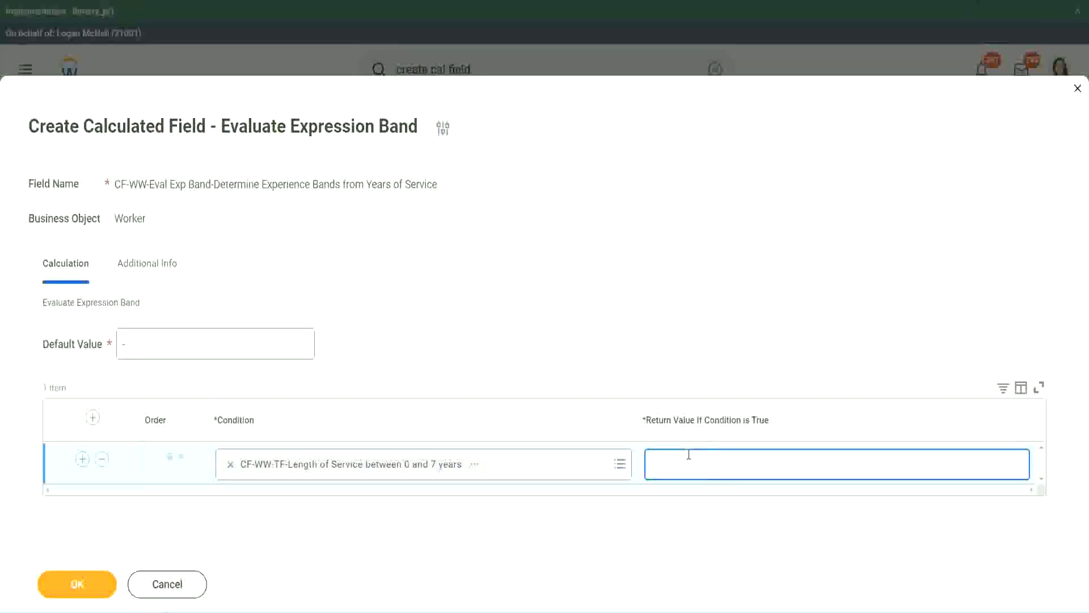
pyautogui.write('Amateur')
# Add three more empty condition rows below the Amateur row
pyautogui.click(82, 458)
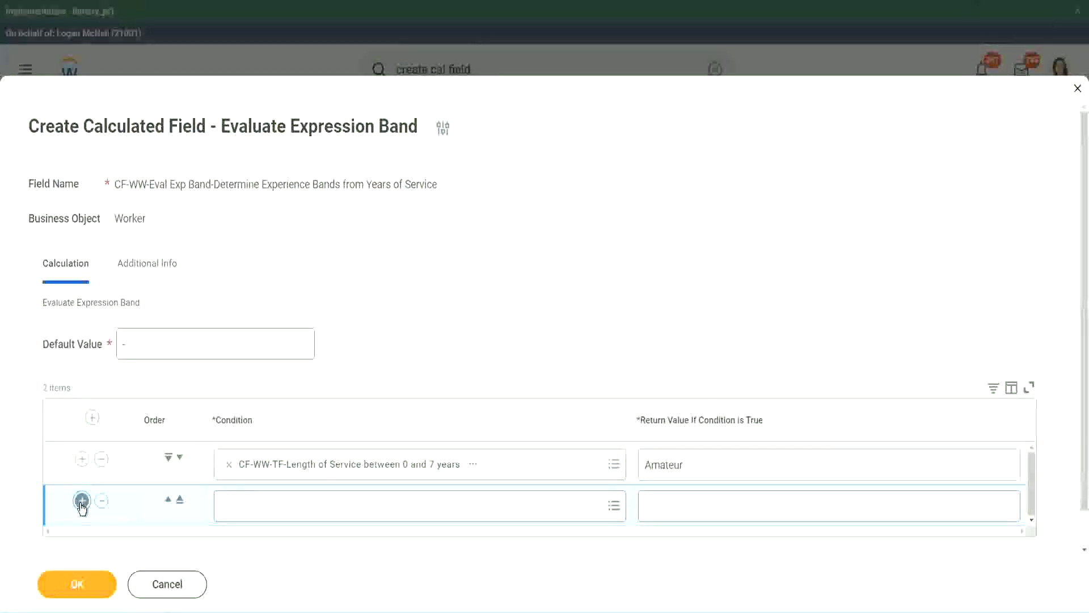
pyautogui.click(81, 502)
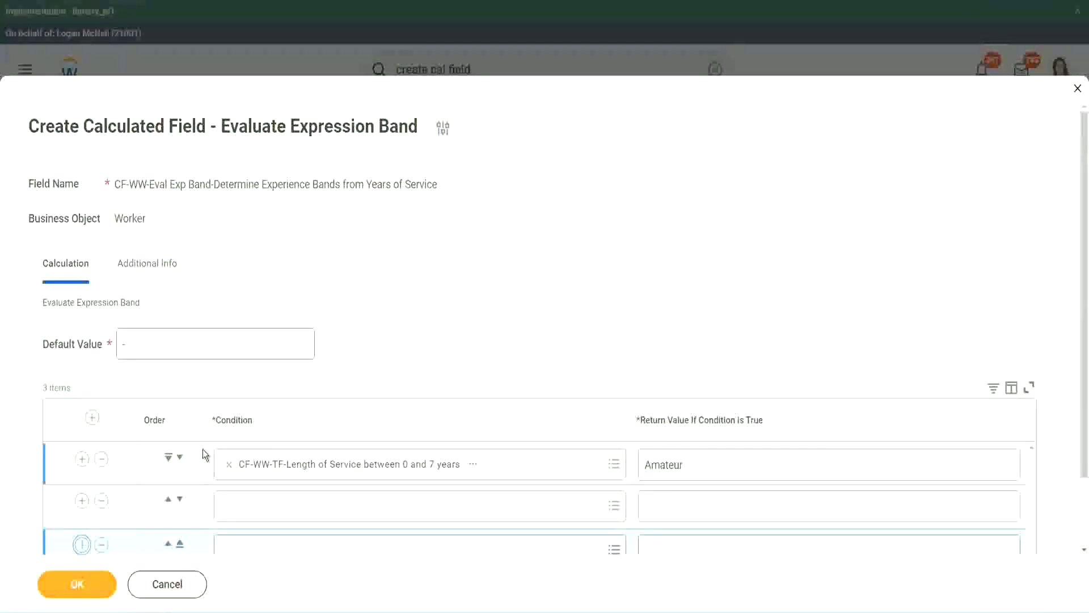
pyautogui.scroll(-3, 203, 449)
pyautogui.click(82, 463)
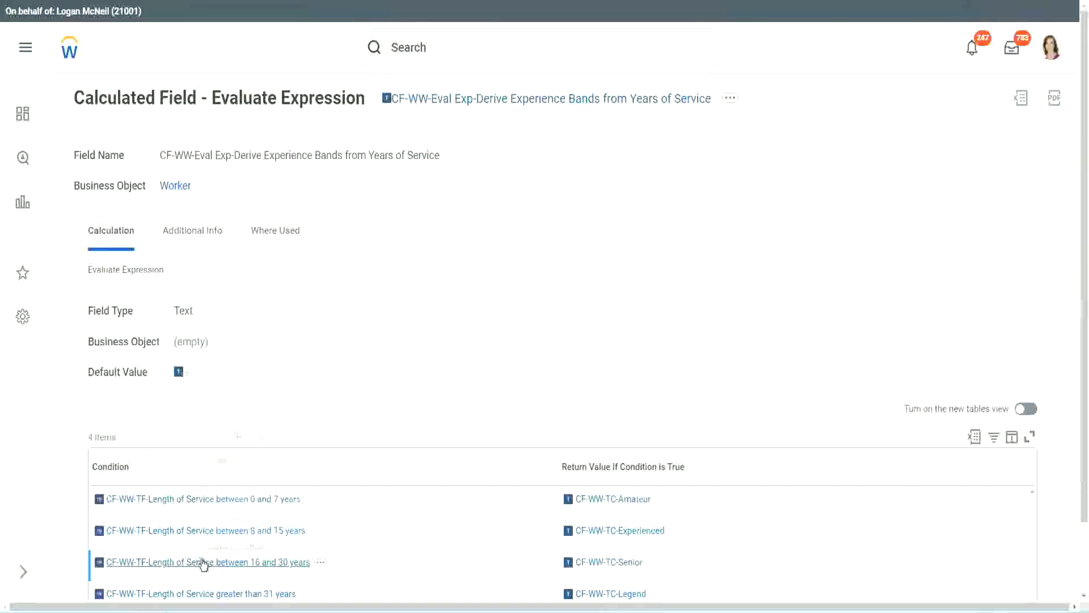
# Copy CF-WW-TF-Length of Service between 16 and 30 years into the second row's condition and move that row down to third place
pyautogui.rightClick(203, 562)
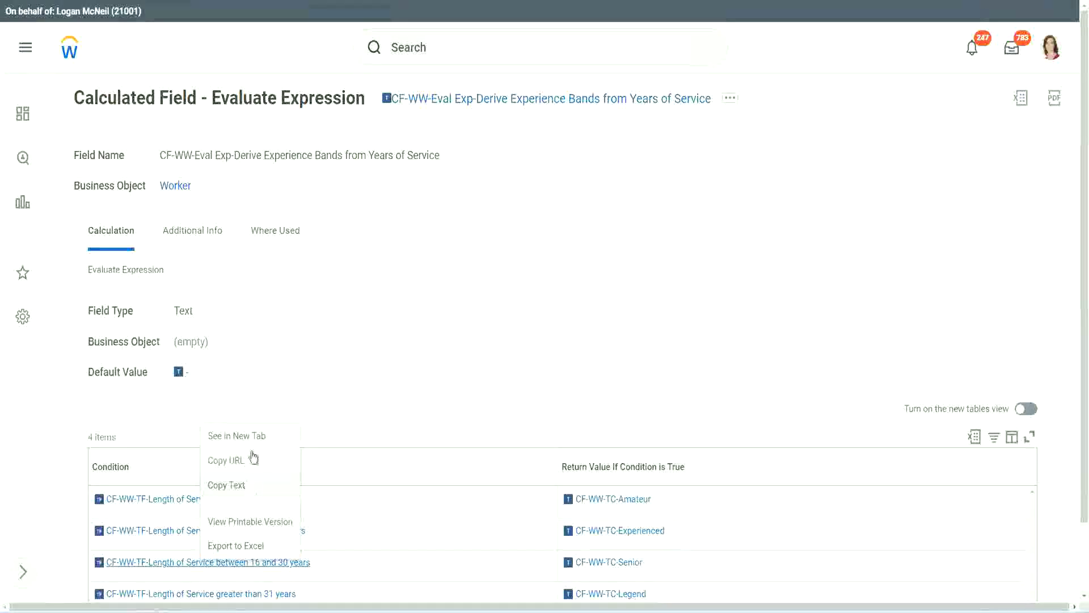
pyautogui.click(250, 458)
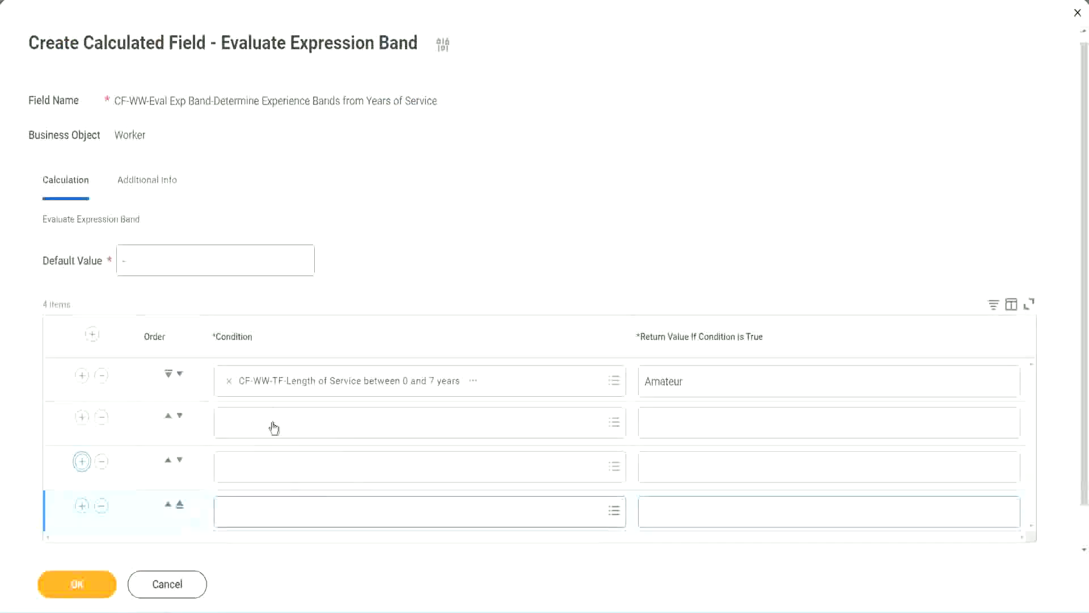
pyautogui.click(277, 422)
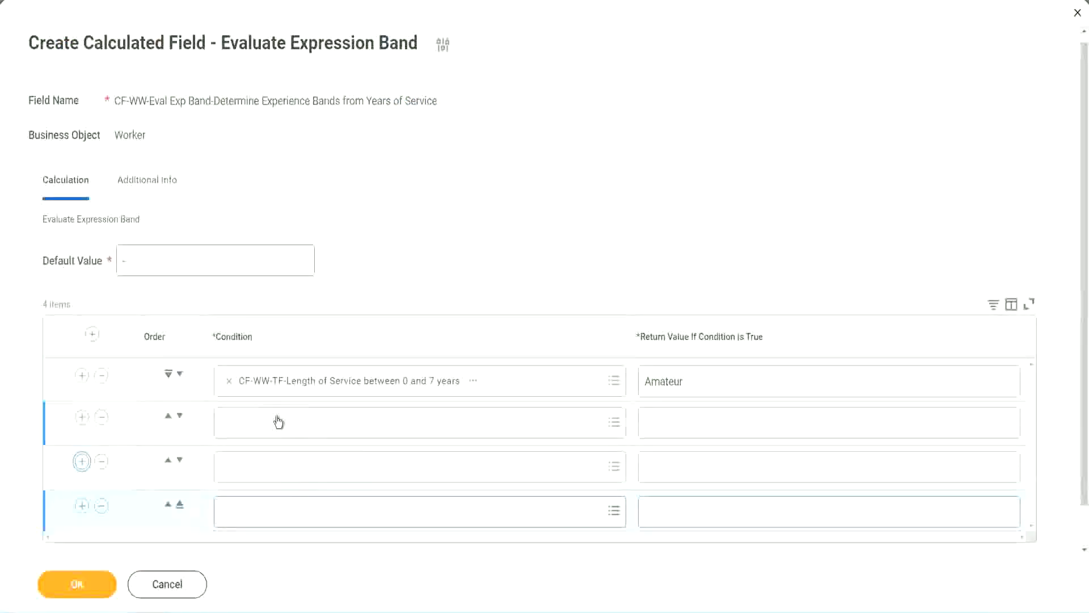
pyautogui.hotkey('ctrl', 'v')
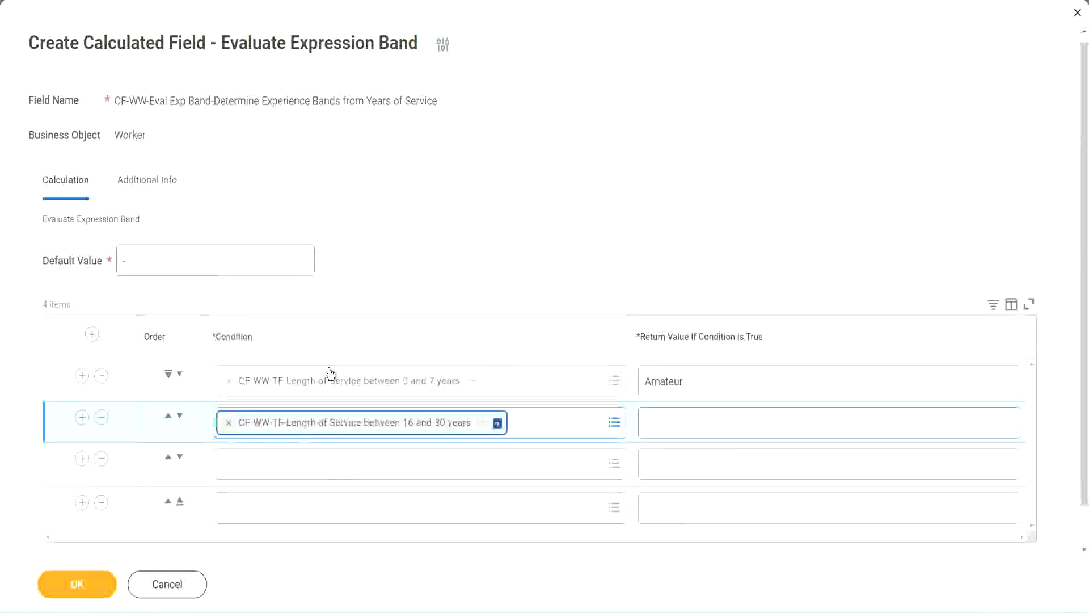
pyautogui.click(180, 415)
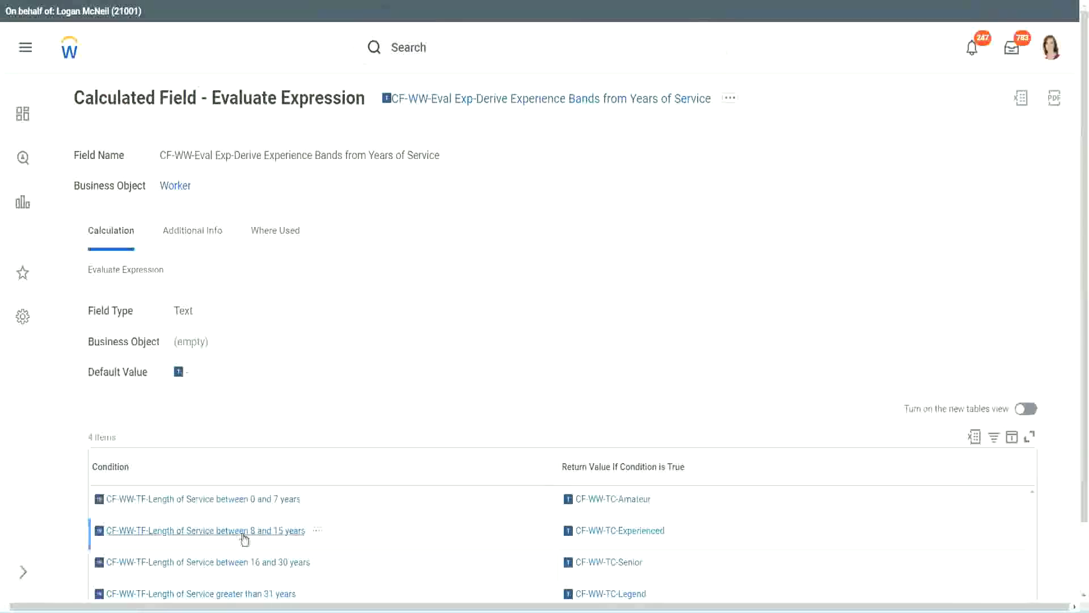
# Copy CF-WW-TF-Length of Service between 8 and 15 years from the existing field into the empty second row's condition
pyautogui.rightClick(245, 538)
pyautogui.click(280, 459)
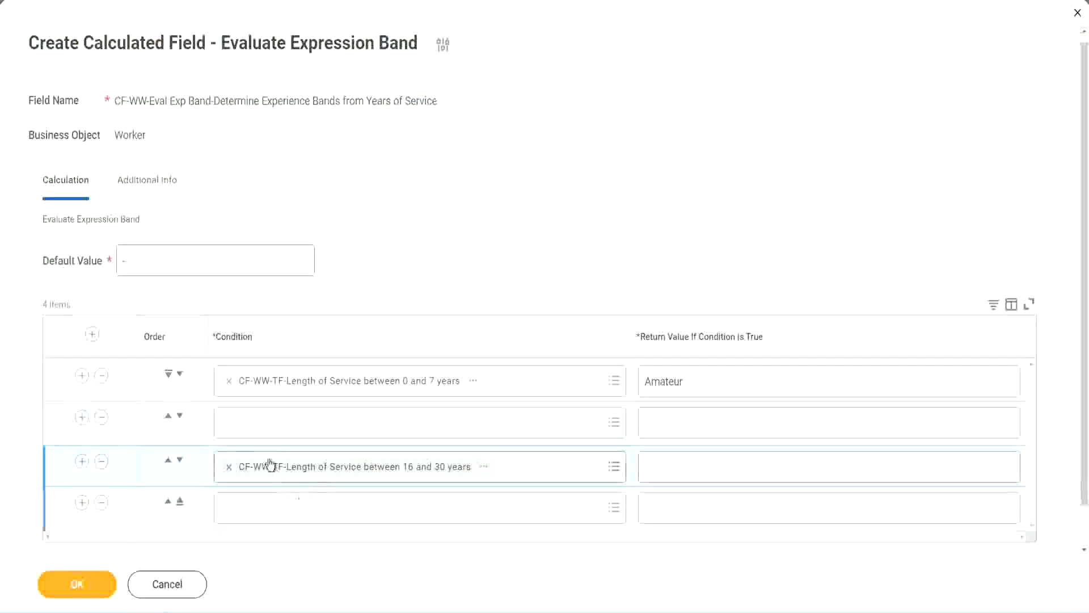
pyautogui.click(273, 434)
pyautogui.hotkey('ctrl', 'v')
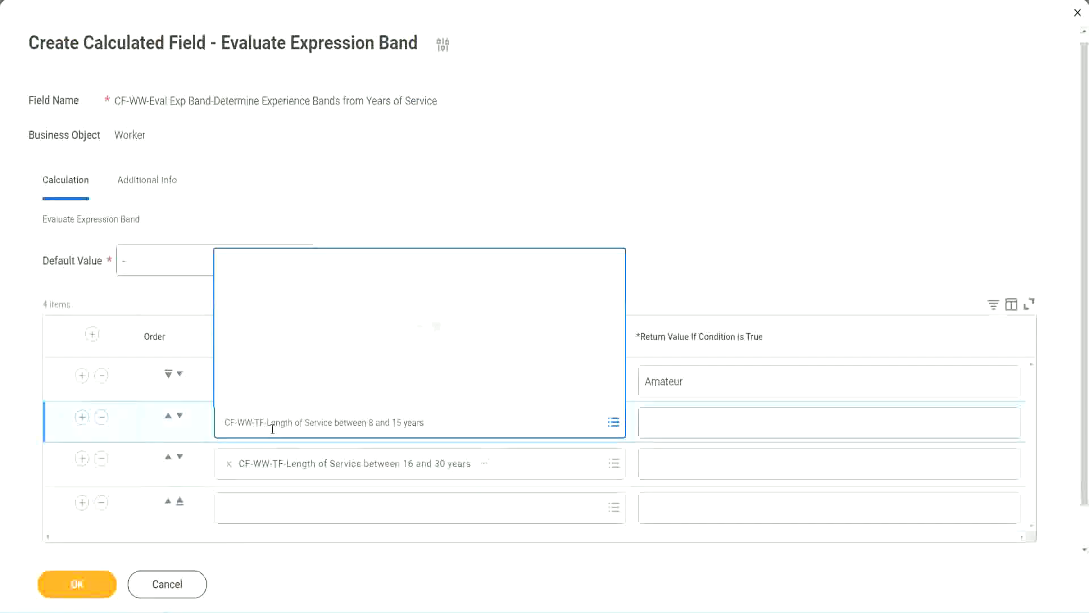
pyautogui.press('Return')
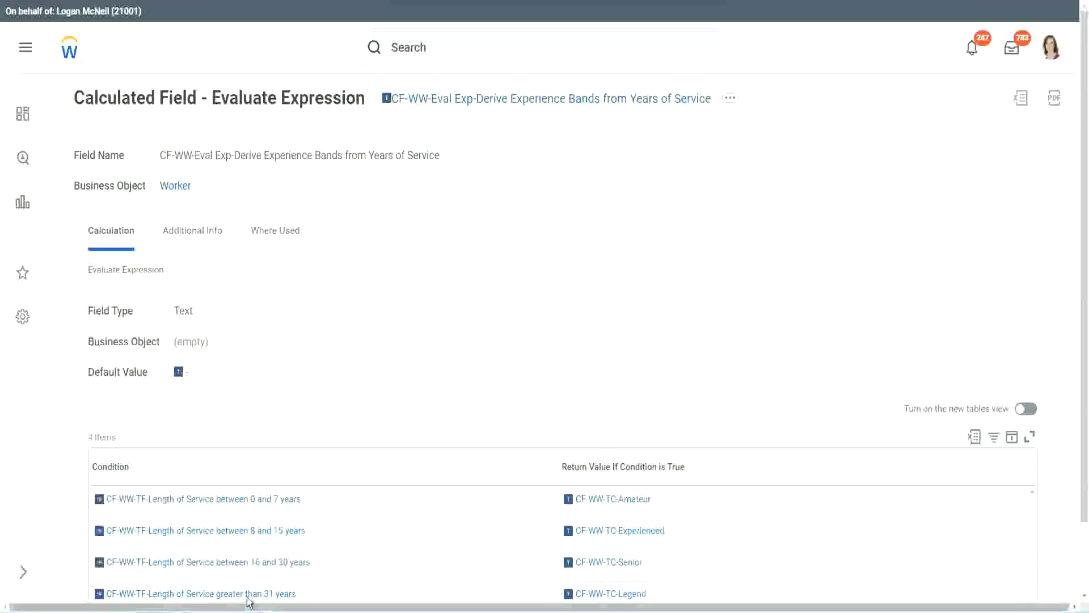
# Copy CF-WW-TF-Length of Service greater than 31 years from the existing field into the fourth row's condition
pyautogui.rightClick(249, 601)
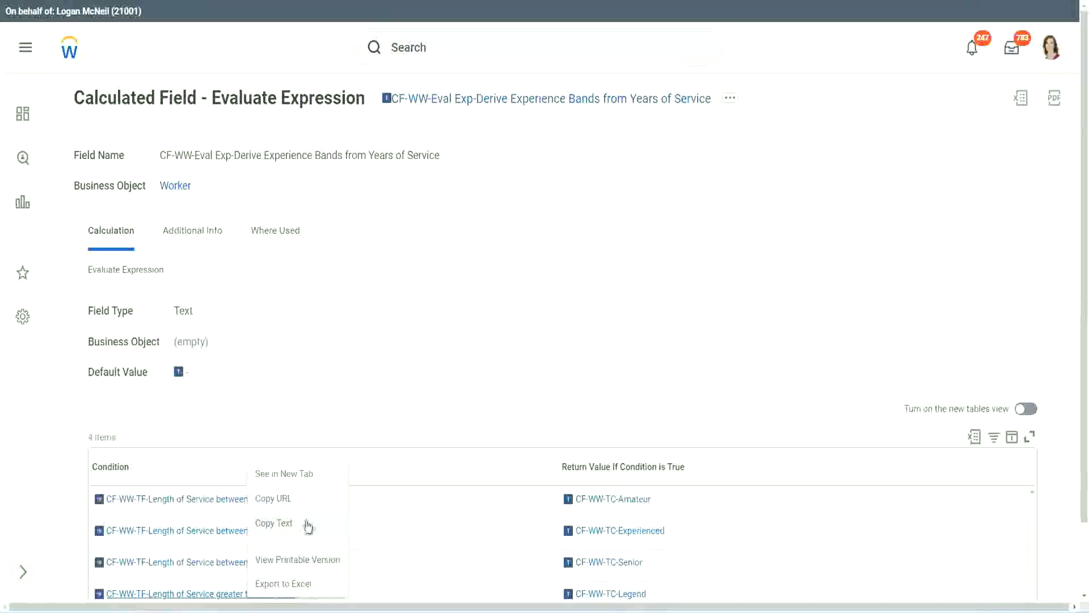
pyautogui.click(311, 524)
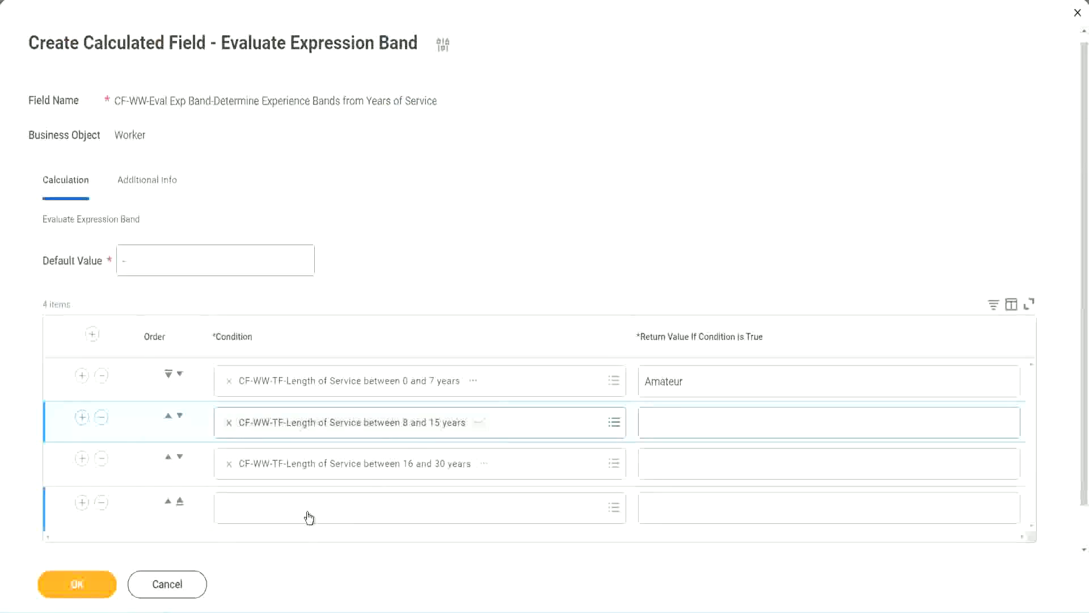
pyautogui.click(309, 518)
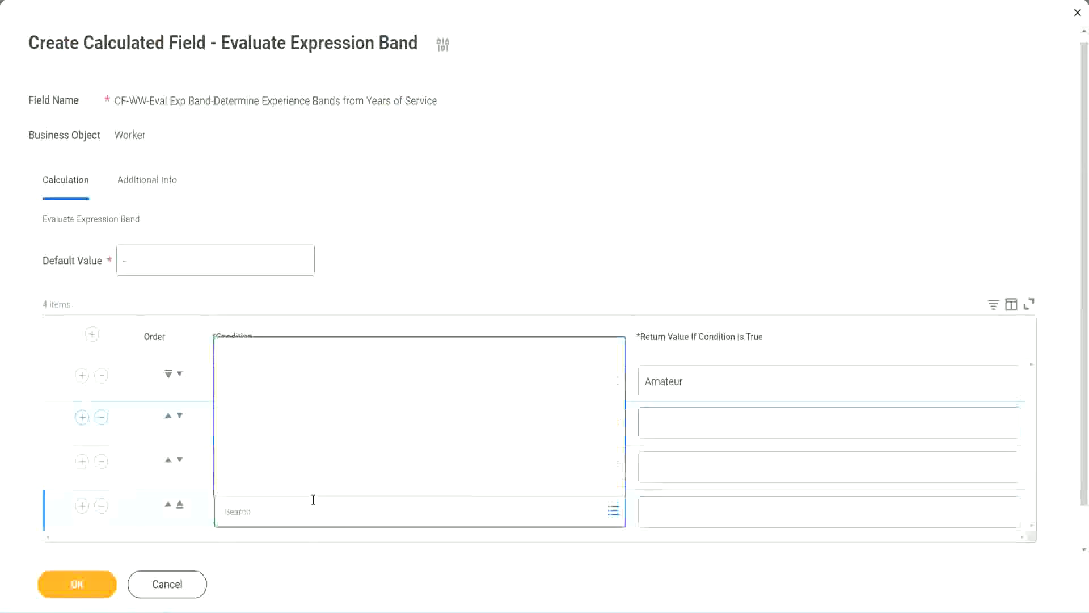
pyautogui.hotkey('ctrl', 'v')
pyautogui.press('Return')
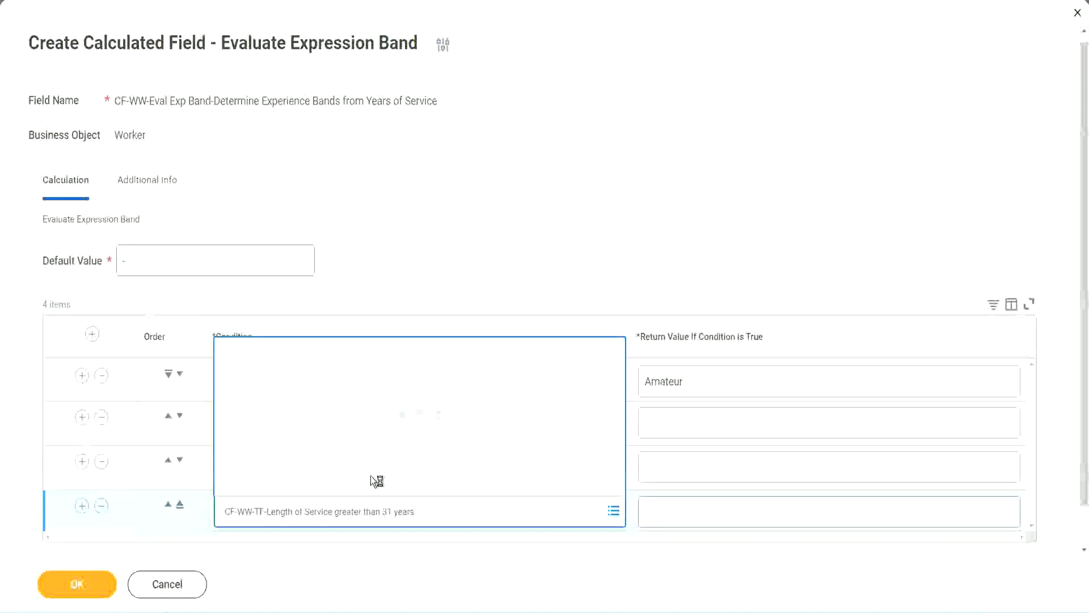
# Enter the return values Experienced, Senior and Legend for the second, third and fourth conditions respectively, and save the calculated field
pyautogui.click(716, 511)
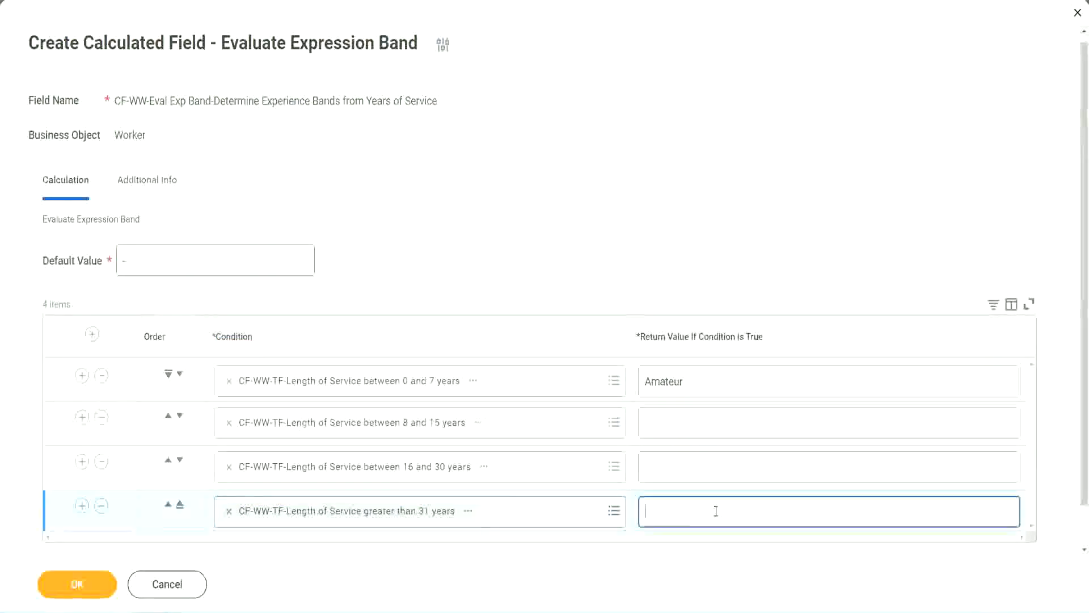
pyautogui.write('Le')
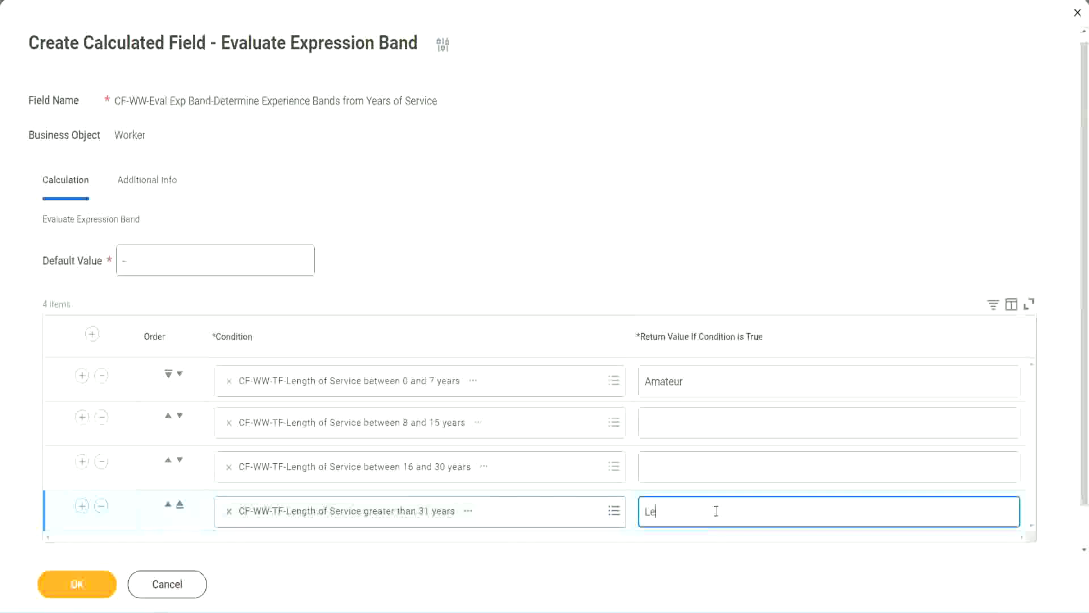
pyautogui.write('gend')
pyautogui.click(670, 465)
pyautogui.write('Senior')
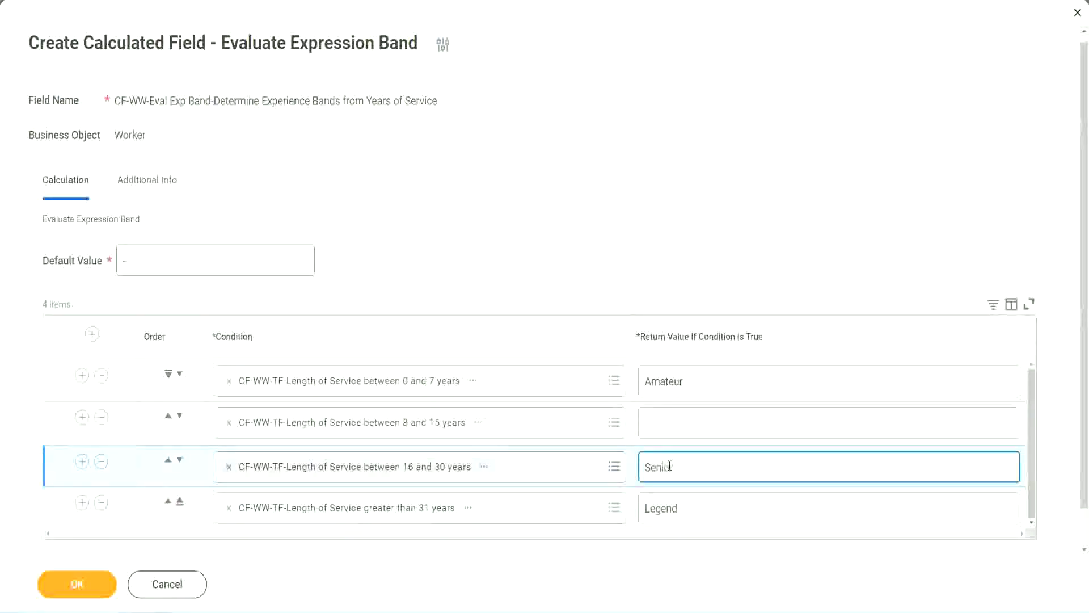
pyautogui.click(687, 423)
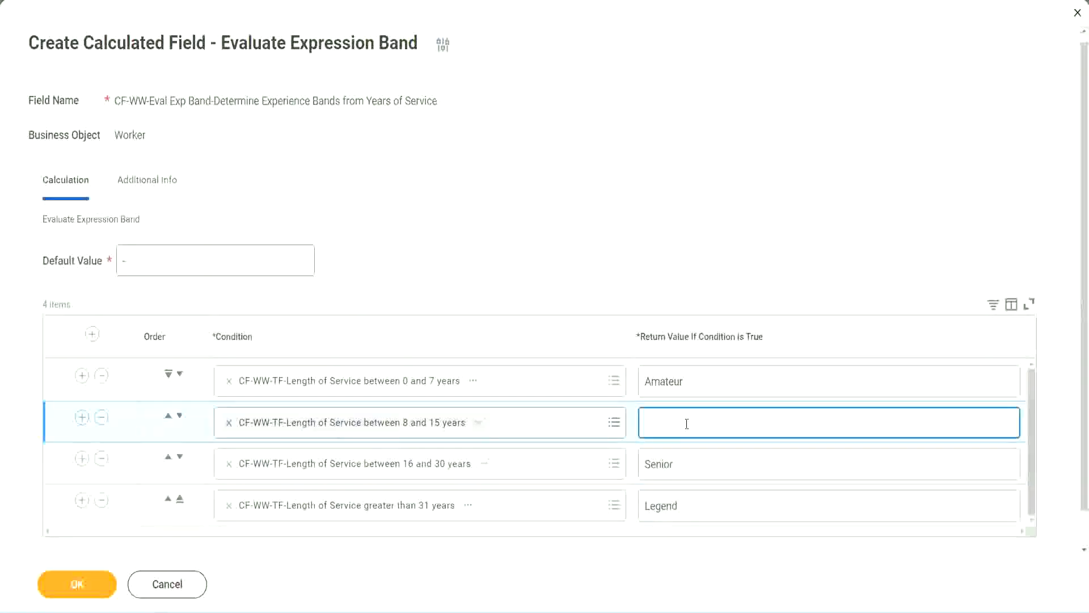
pyautogui.write('Experienced')
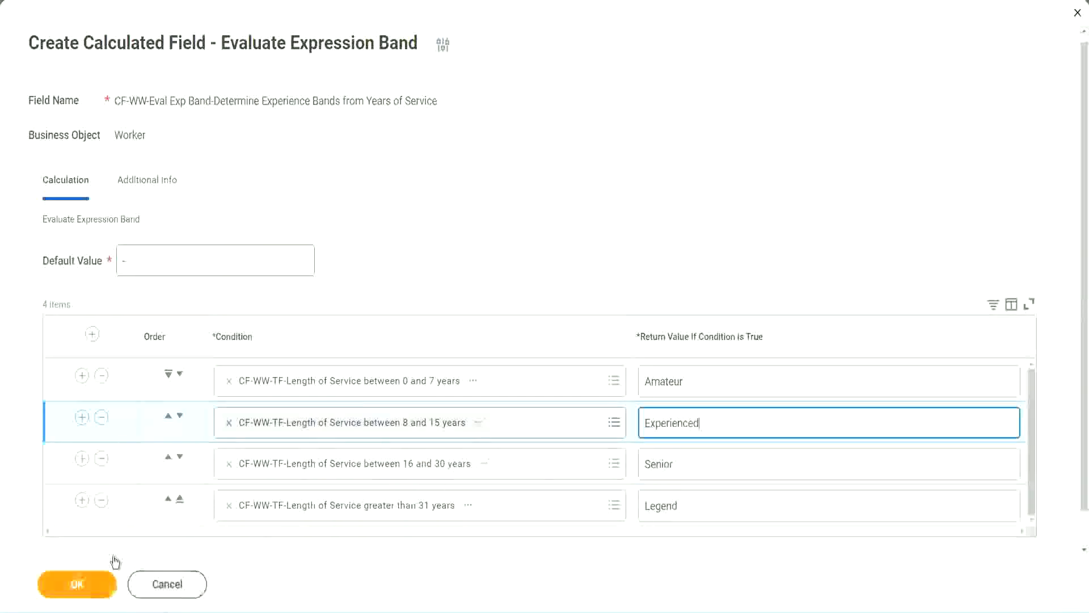
pyautogui.click(105, 582)
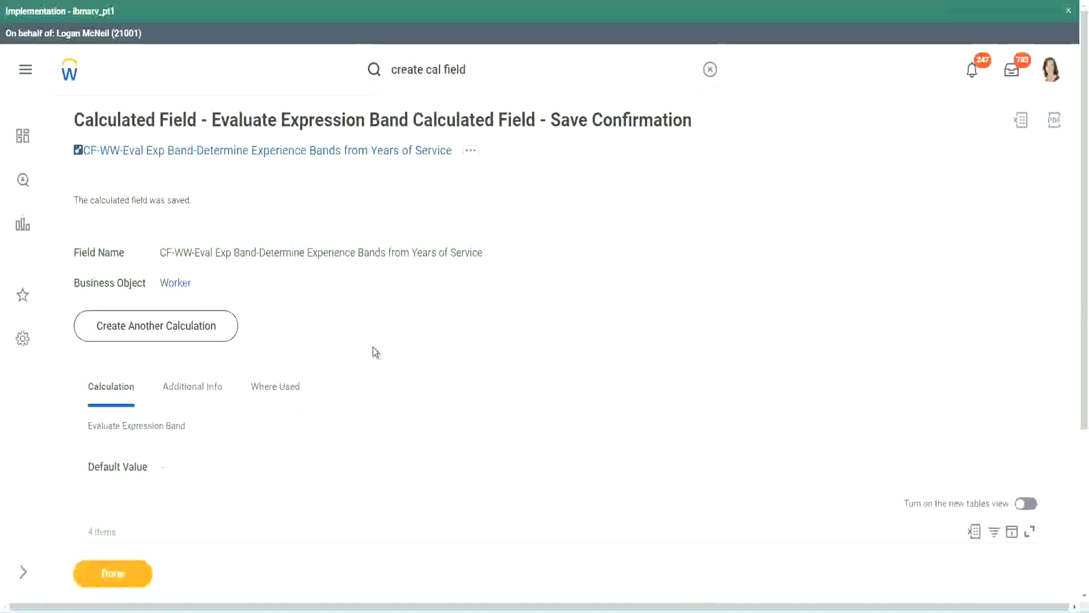
# Check the return value for each condition of the saved field and copy the calculated field's name
pyautogui.scroll(-3, 373, 346)
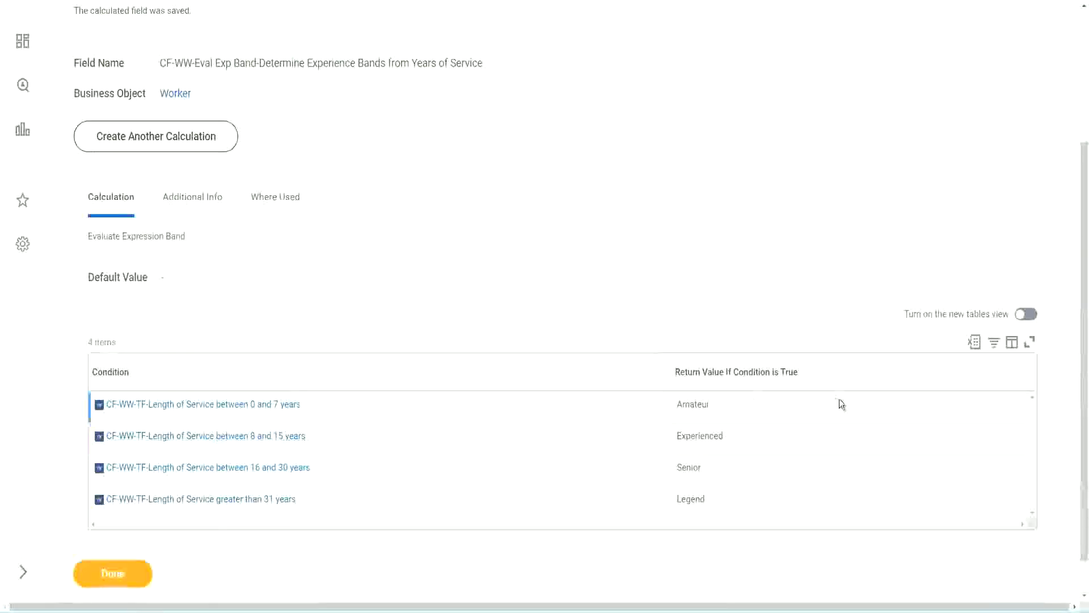
pyautogui.doubleClick(697, 403)
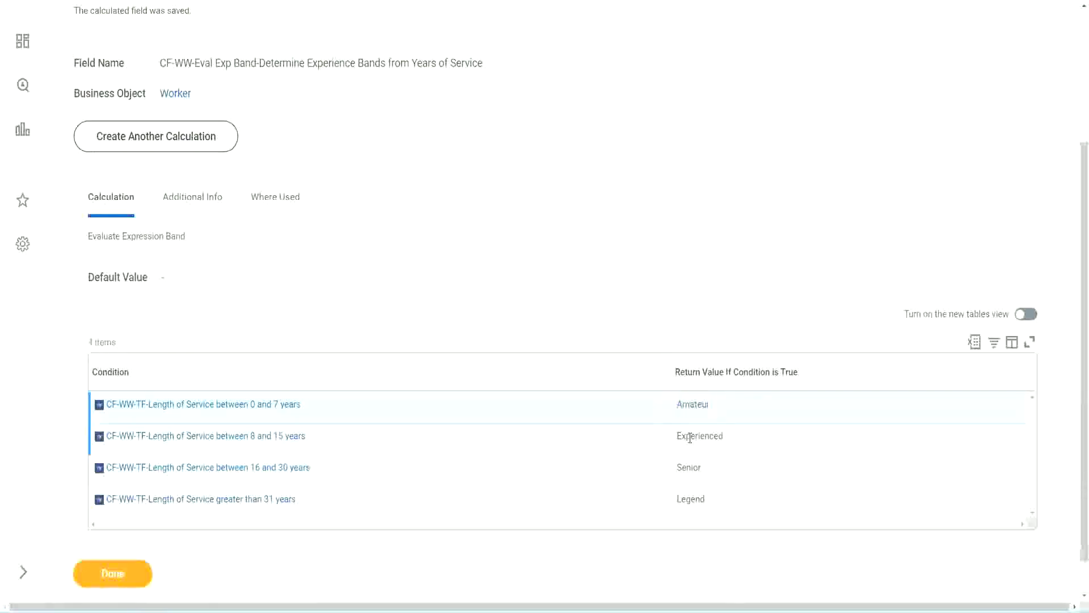
pyautogui.doubleClick(689, 437)
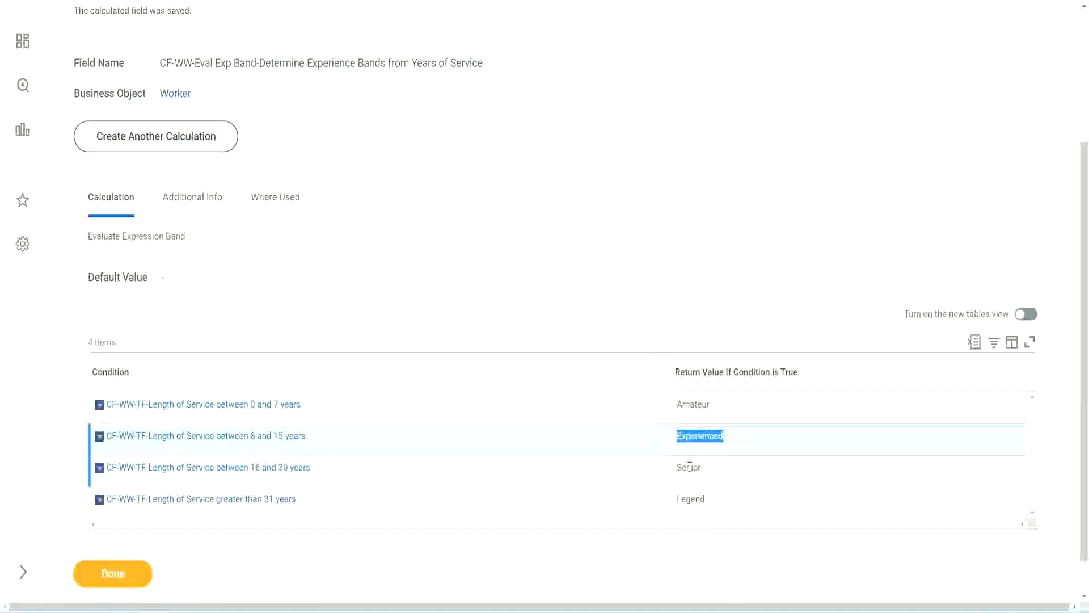
pyautogui.doubleClick(690, 467)
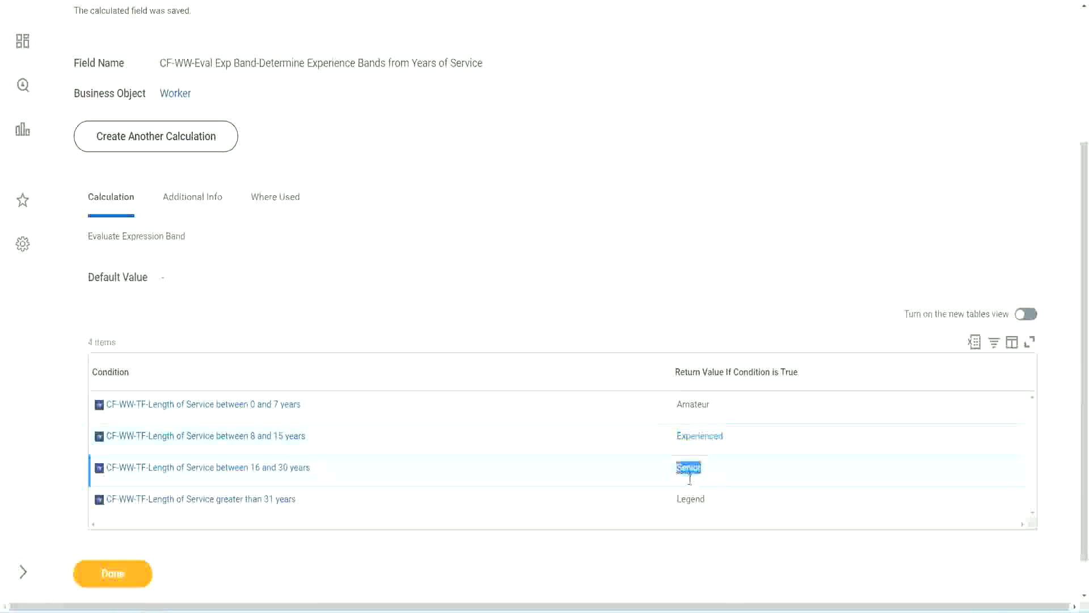
pyautogui.click(694, 496)
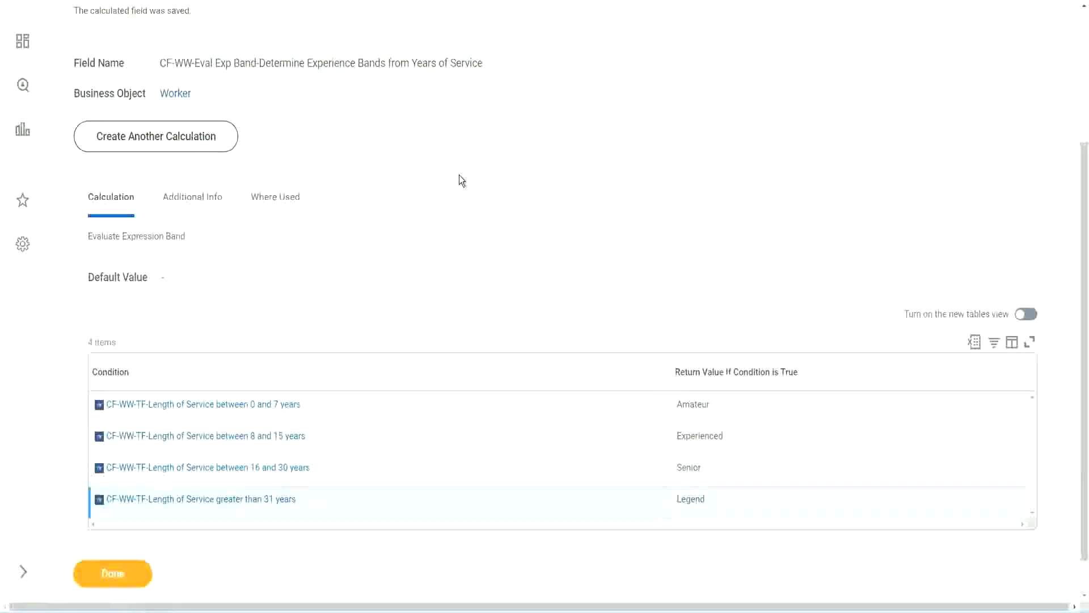
pyautogui.scroll(3, 462, 180)
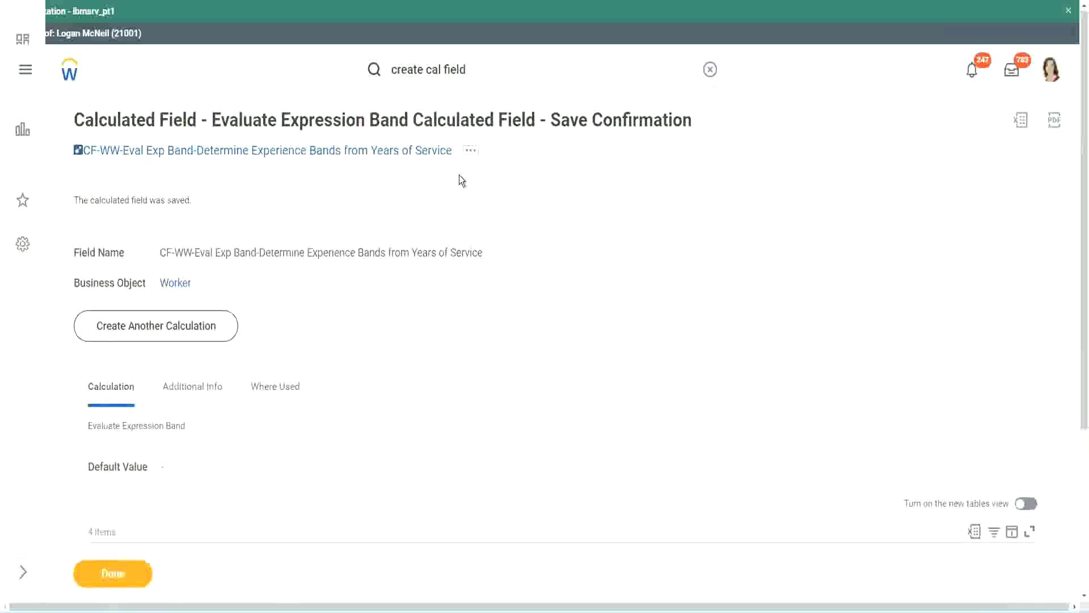
pyautogui.rightClick(357, 154)
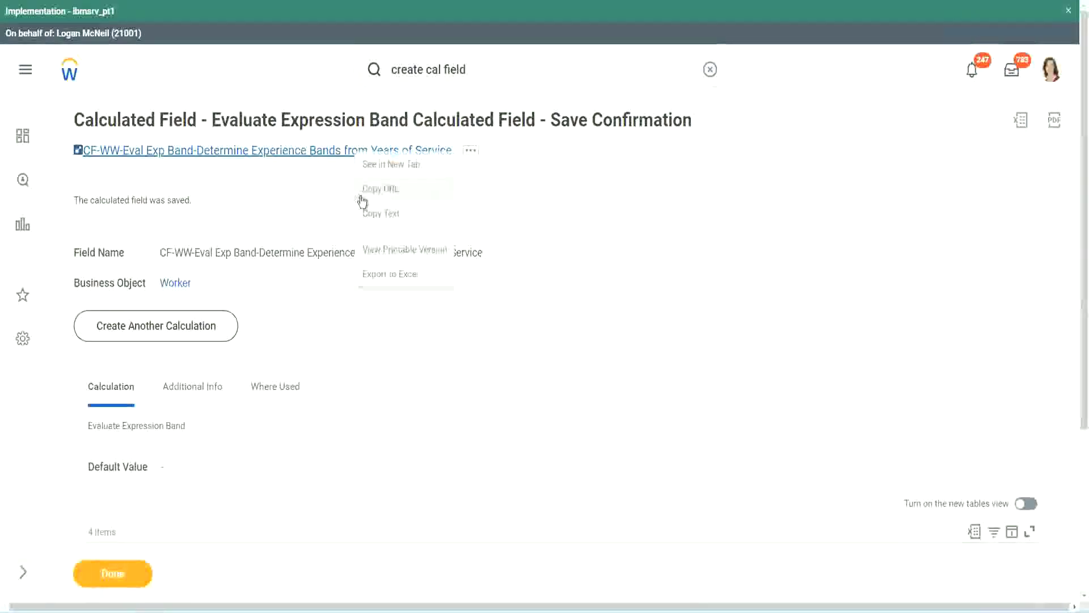
pyautogui.click(377, 214)
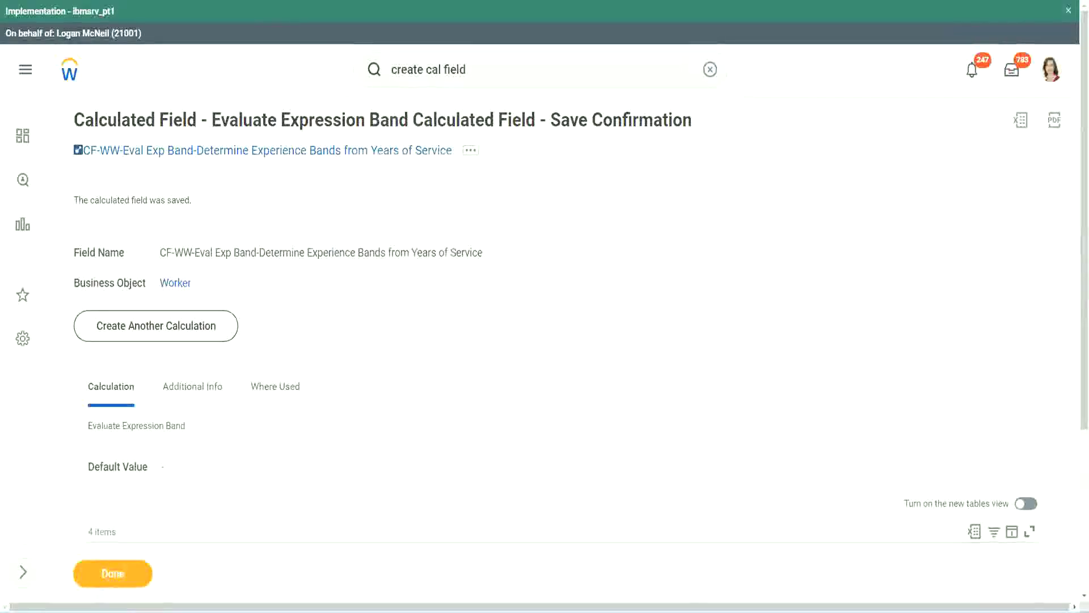
# Review the saved field's conditions and return values, and look at the experience band notes in Notepad++
pyautogui.scroll(-2, 360, 439)
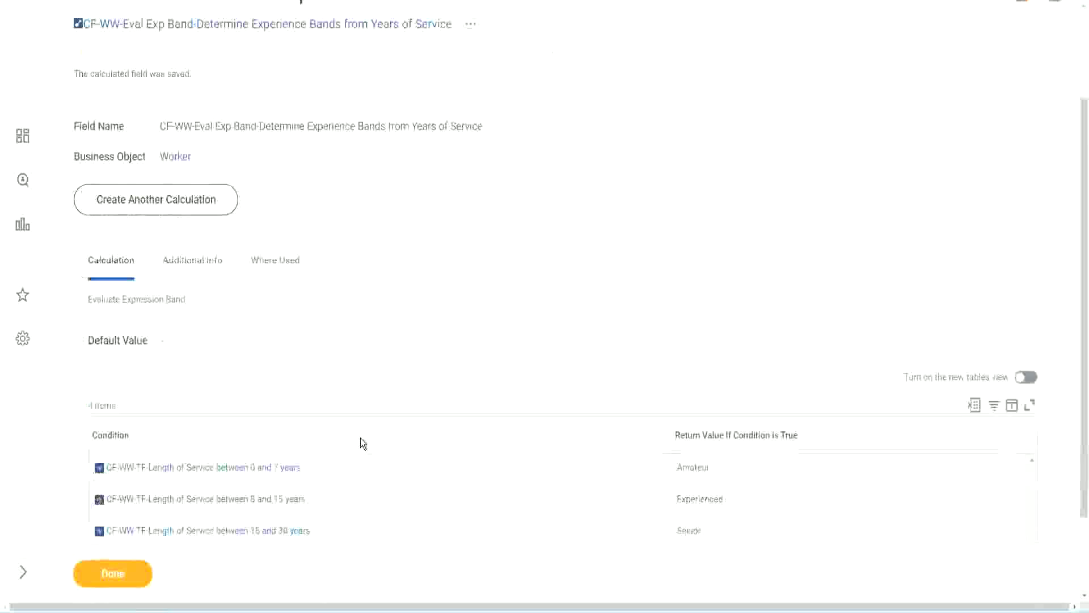
pyautogui.scroll(-1, 363, 443)
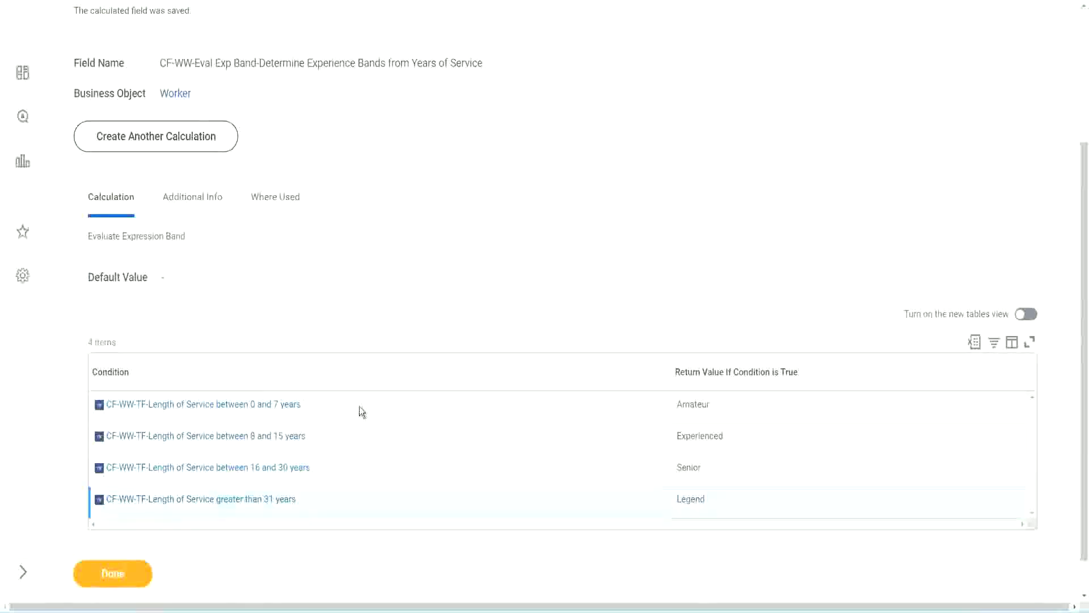
pyautogui.scroll(-1, 373, 399)
pyautogui.scroll(2, 379, 259)
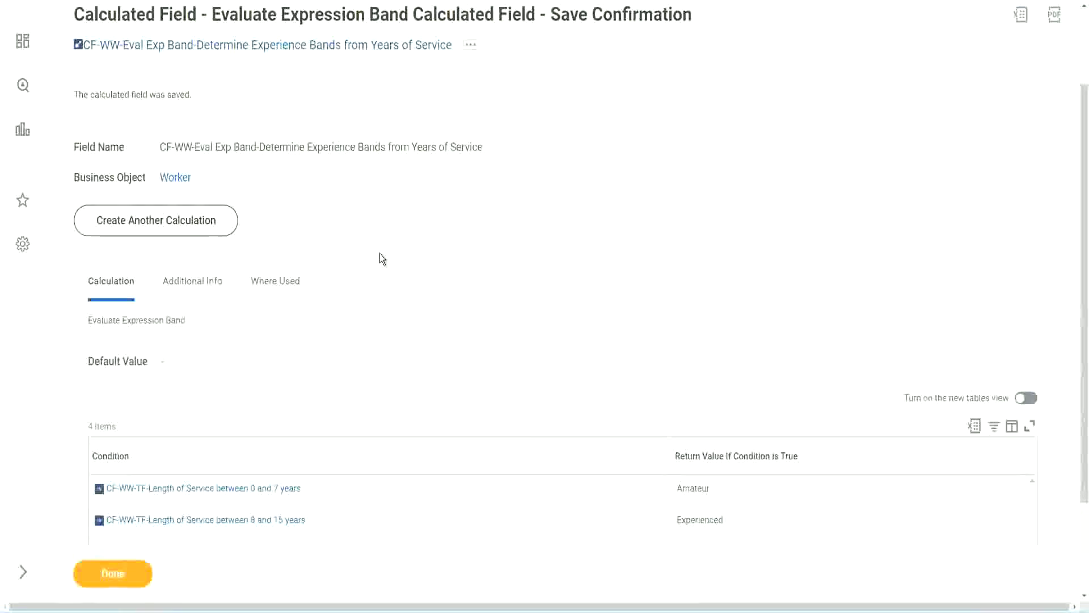
pyautogui.scroll(-2, 380, 253)
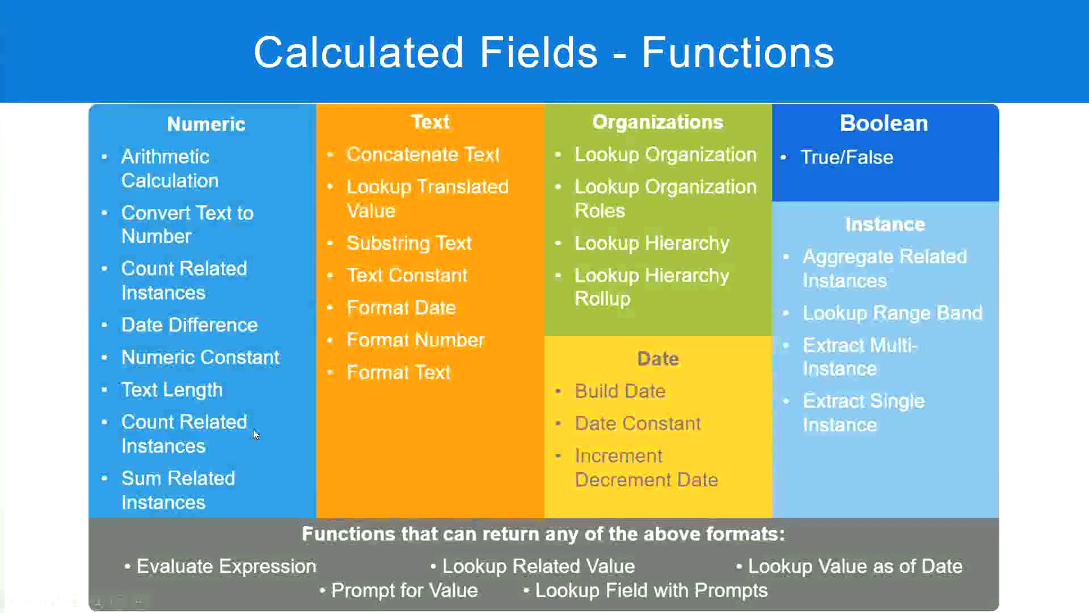
pyautogui.hotkey('alt', 'Tab')
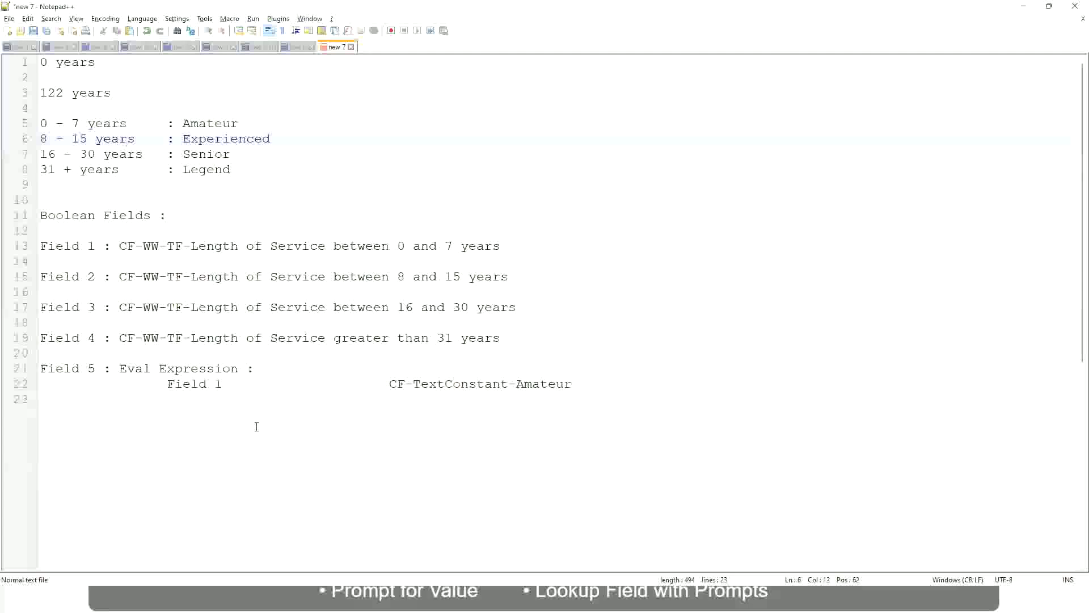
pyautogui.hotkey('alt', 'Tab')
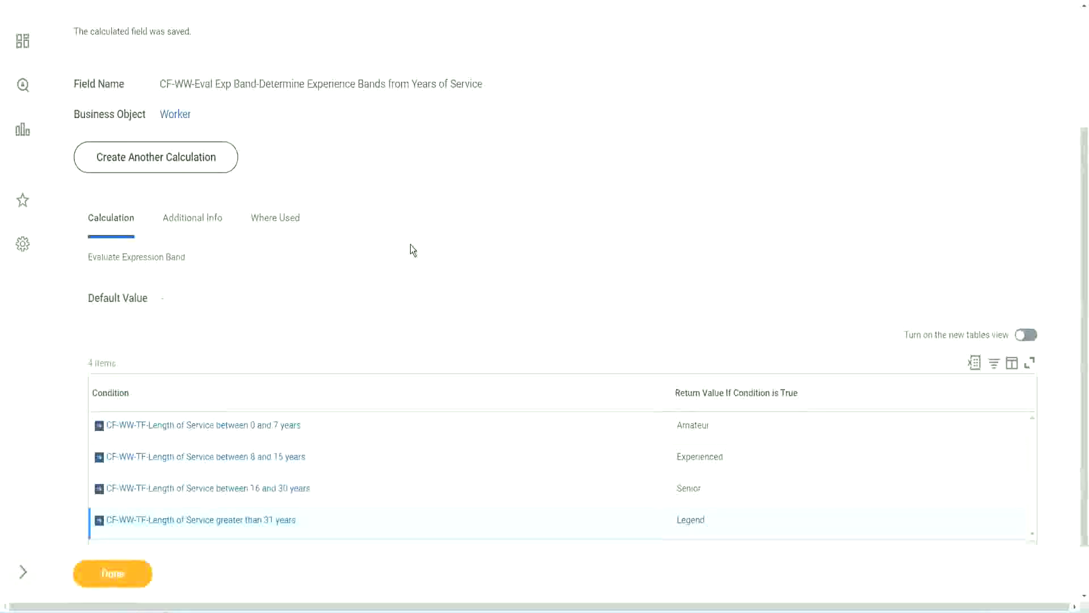
pyautogui.scroll(3, 410, 244)
pyautogui.scroll(-4, 410, 244)
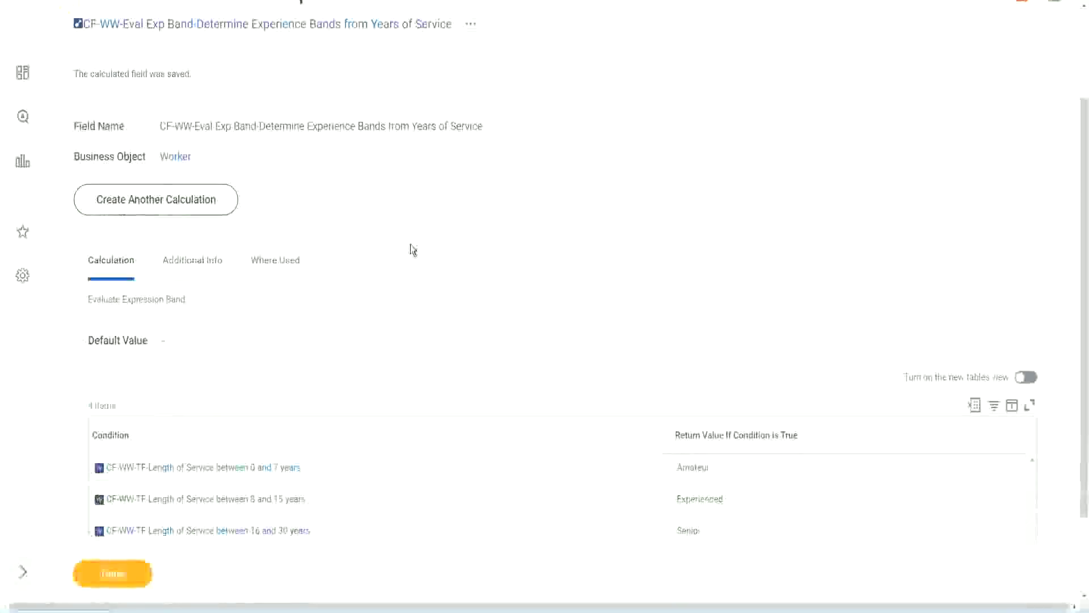
# Finish the calculated field confirmation and open the WW Employee Details custom report for editing
pyautogui.click(125, 572)
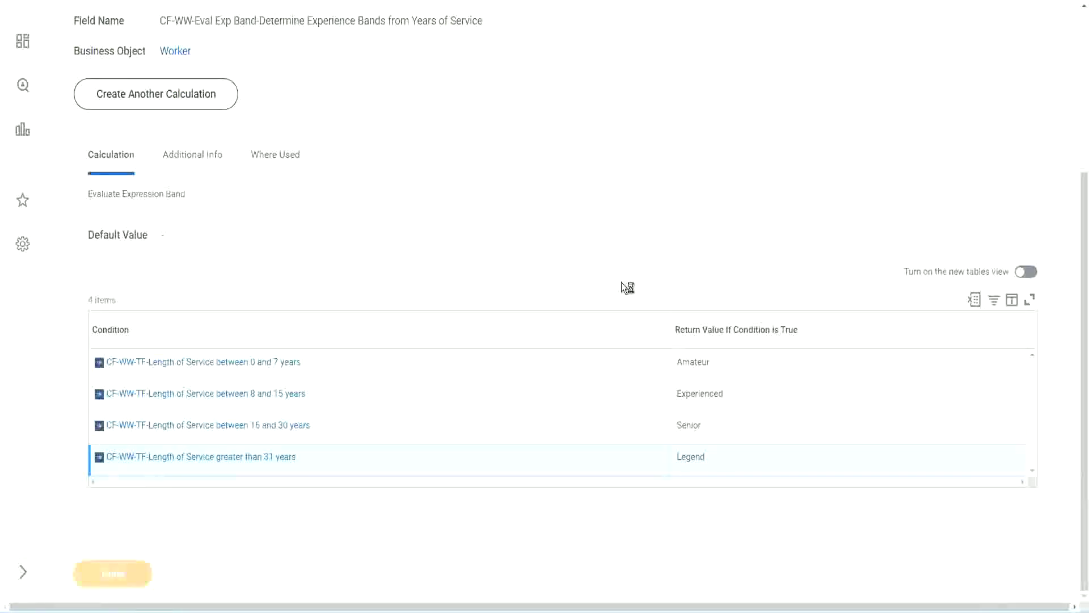
pyautogui.scroll(-3, 488, 253)
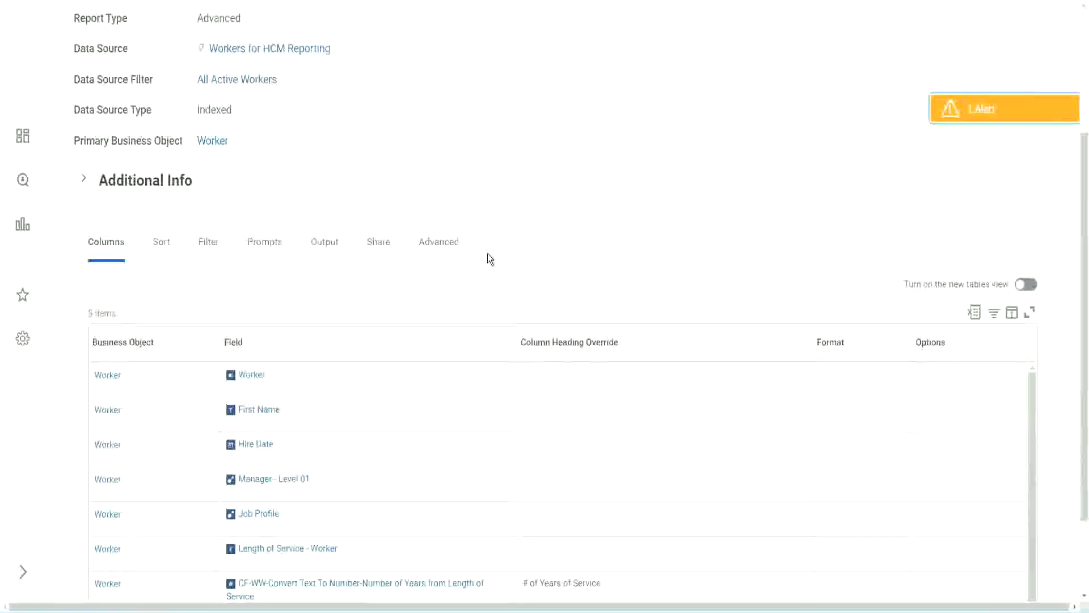
pyautogui.scroll(3, 488, 253)
pyautogui.click(376, 121)
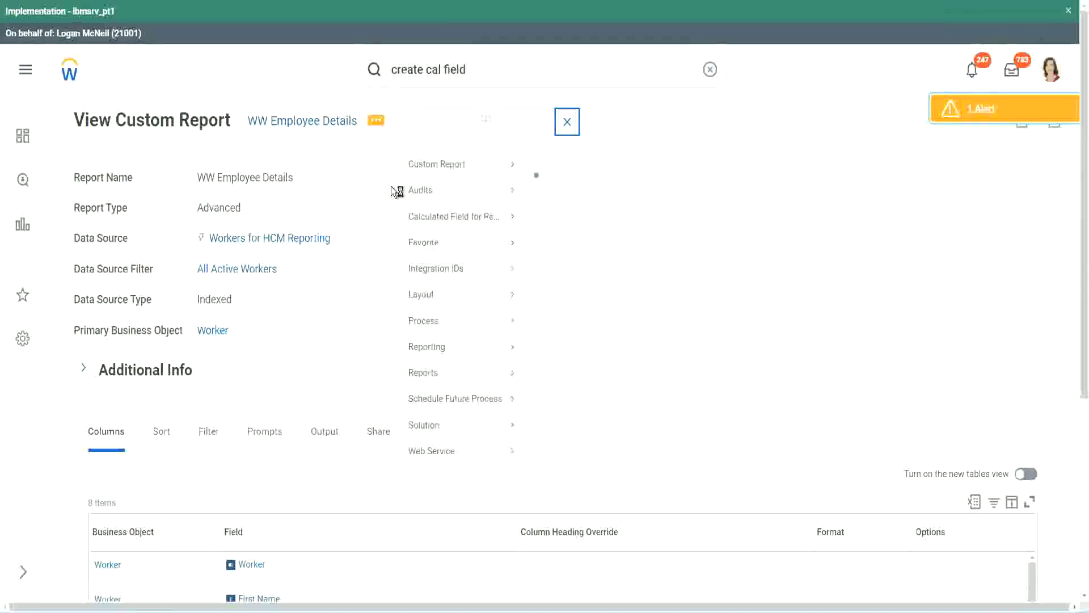
pyautogui.moveTo(463, 188)
pyautogui.click(553, 183)
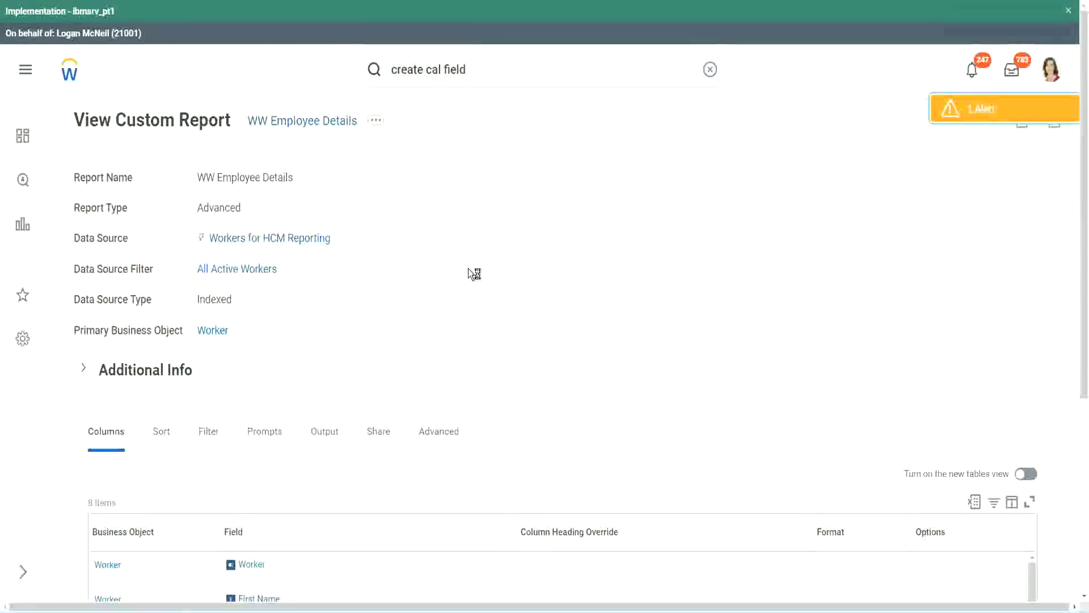
# Add a new Worker column row below the Experience Bands row in the report
pyautogui.scroll(-1, 468, 268)
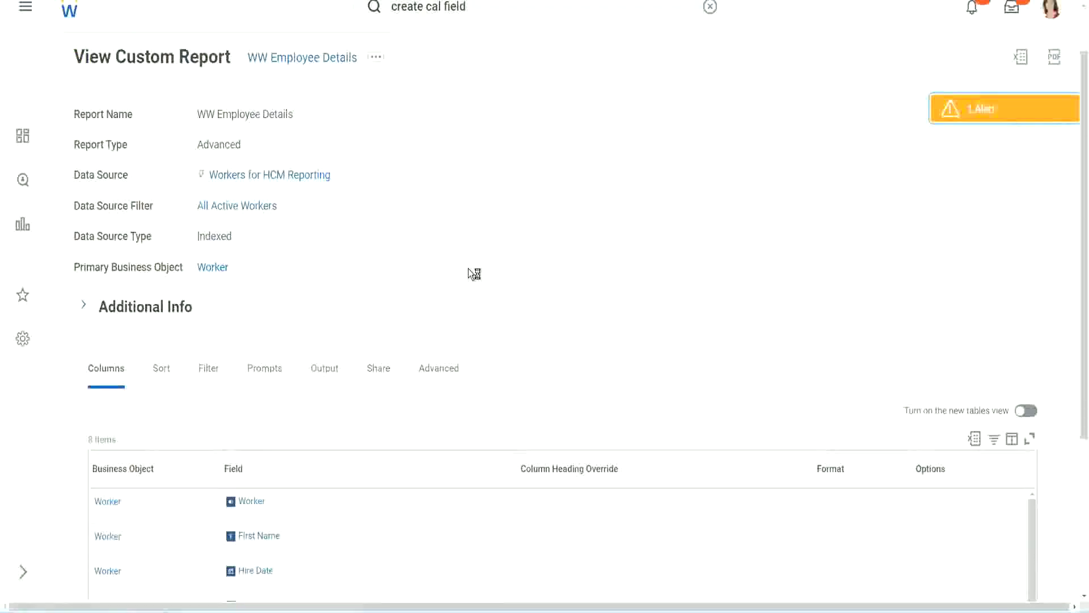
pyautogui.scroll(-4, 468, 268)
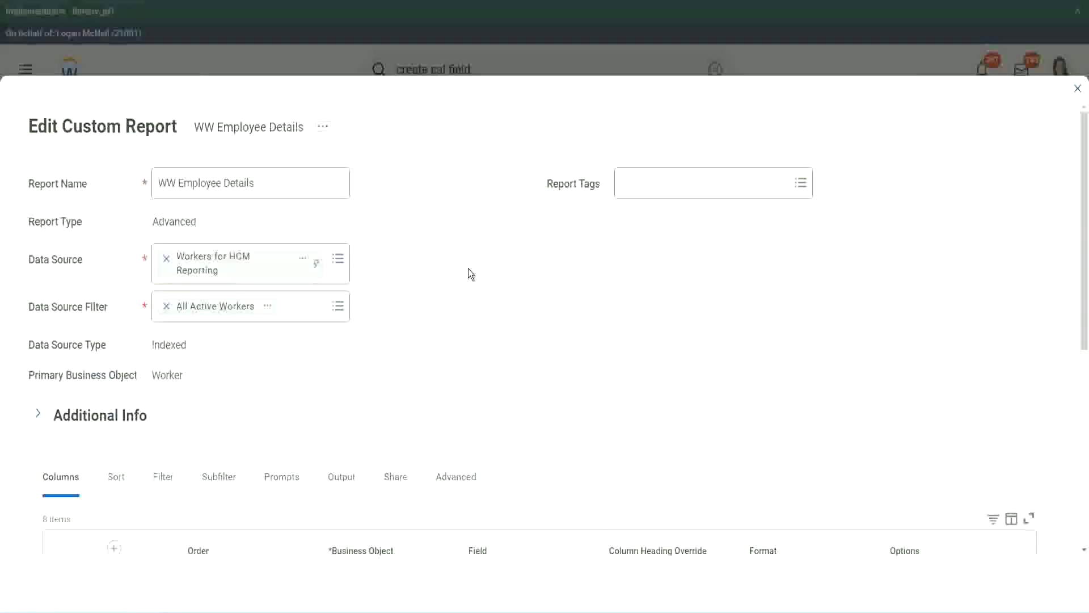
pyautogui.scroll(-8, 468, 268)
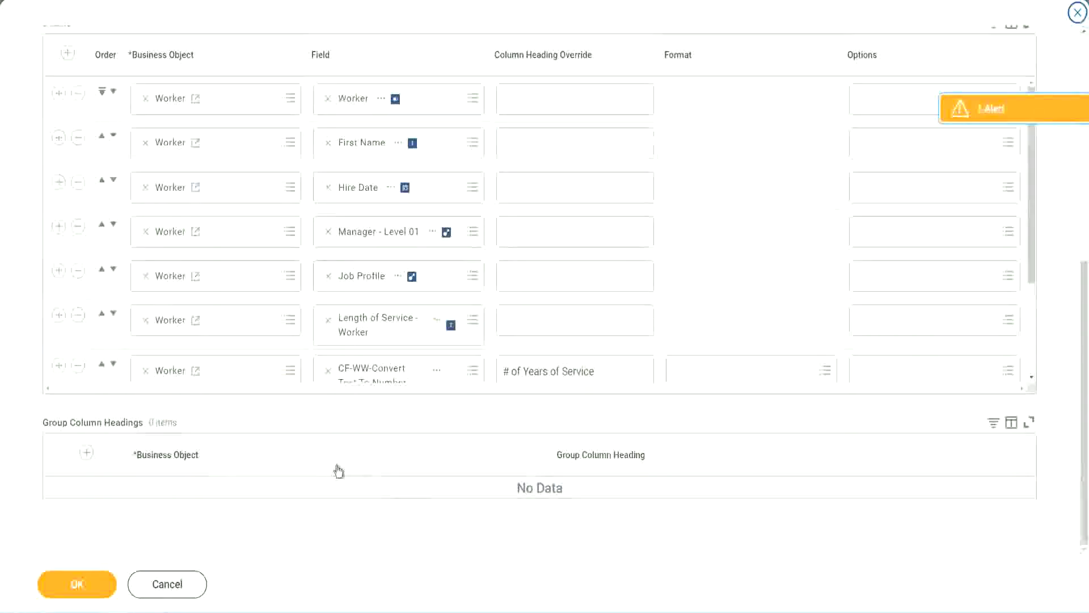
pyautogui.scroll(-2, 199, 314)
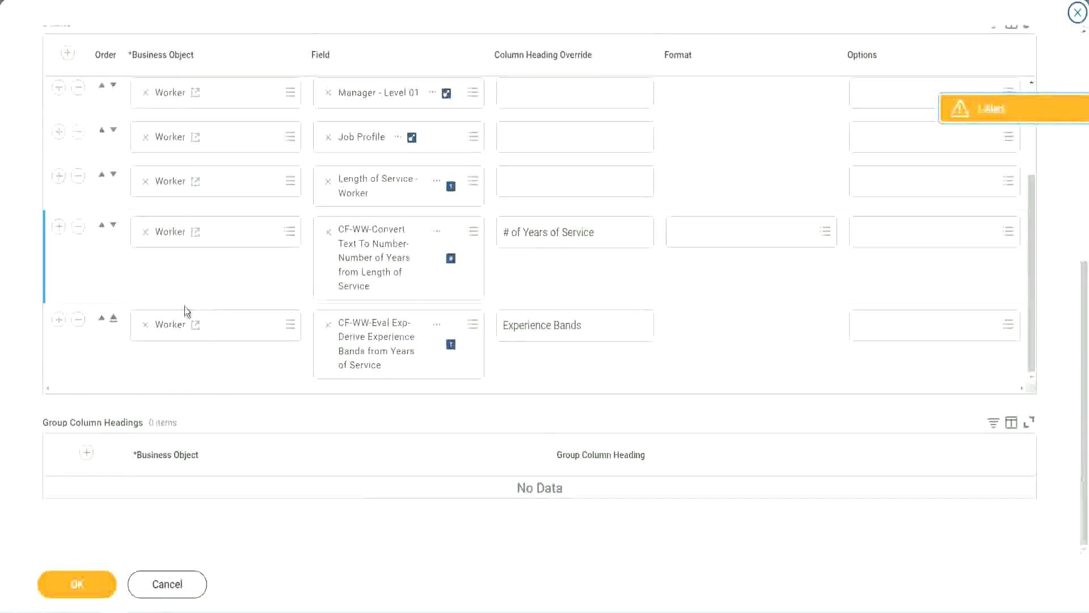
pyautogui.click(59, 320)
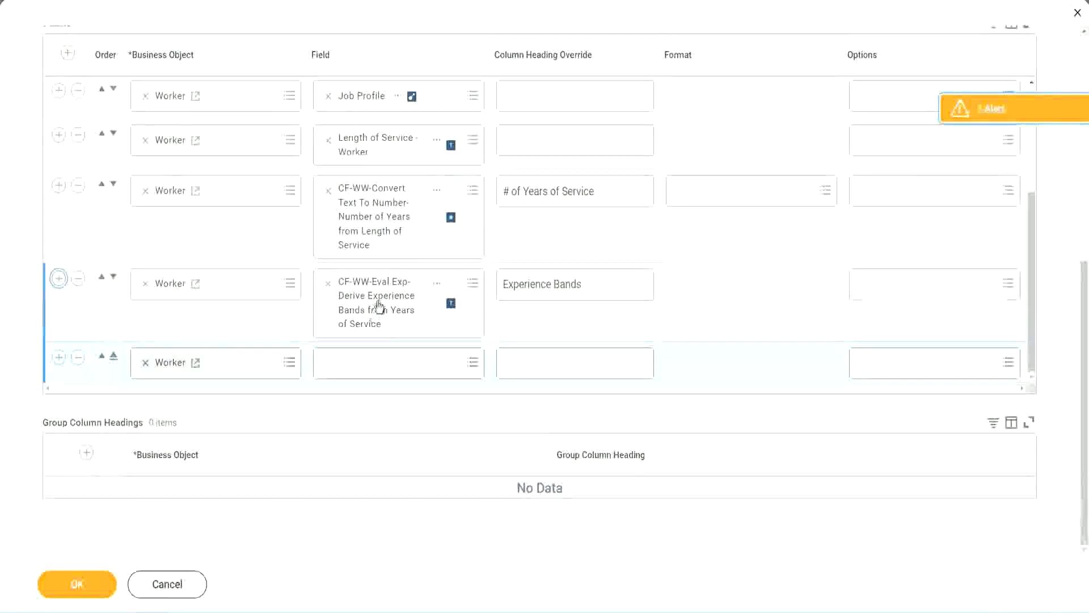
# Copy the Experience Bands row's field name into the field search of the new empty row
pyautogui.rightClick(377, 306)
pyautogui.click(409, 364)
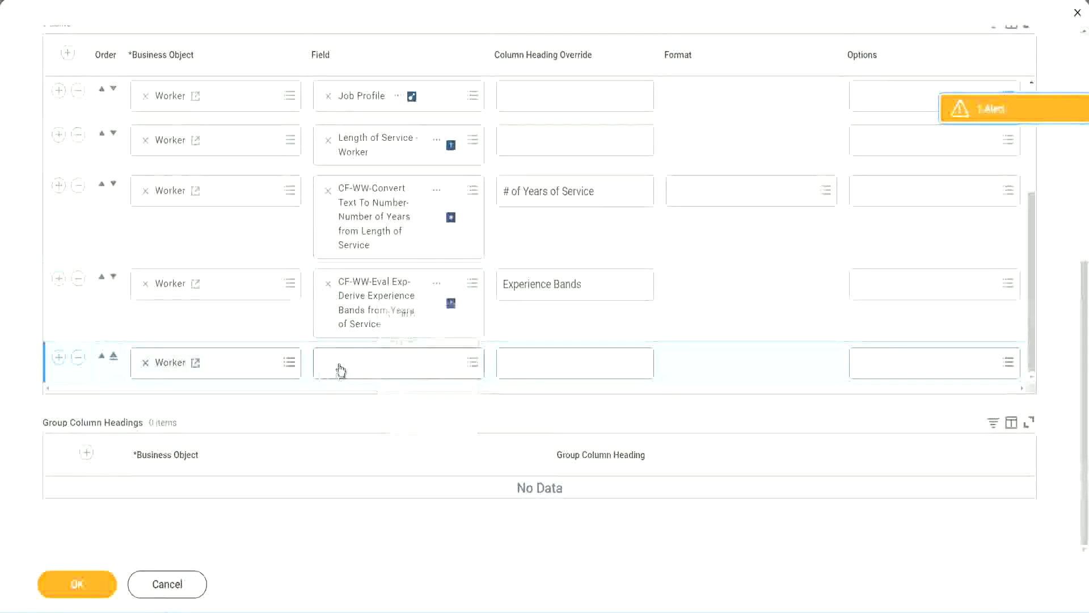
pyautogui.click(404, 369)
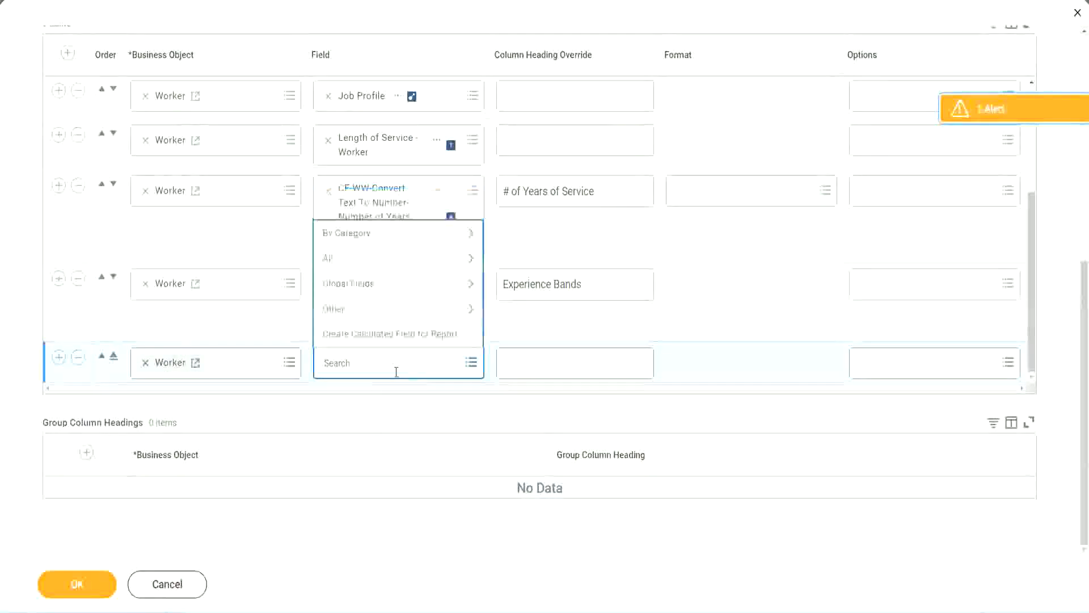
pyautogui.write('Experience Bands from Years of Service')
# Change the search text in the new row's field to CF-WW-Eval Exp Band and search for it
pyautogui.moveTo(399, 359); pyautogui.dragTo(278, 361)
pyautogui.click(386, 363)
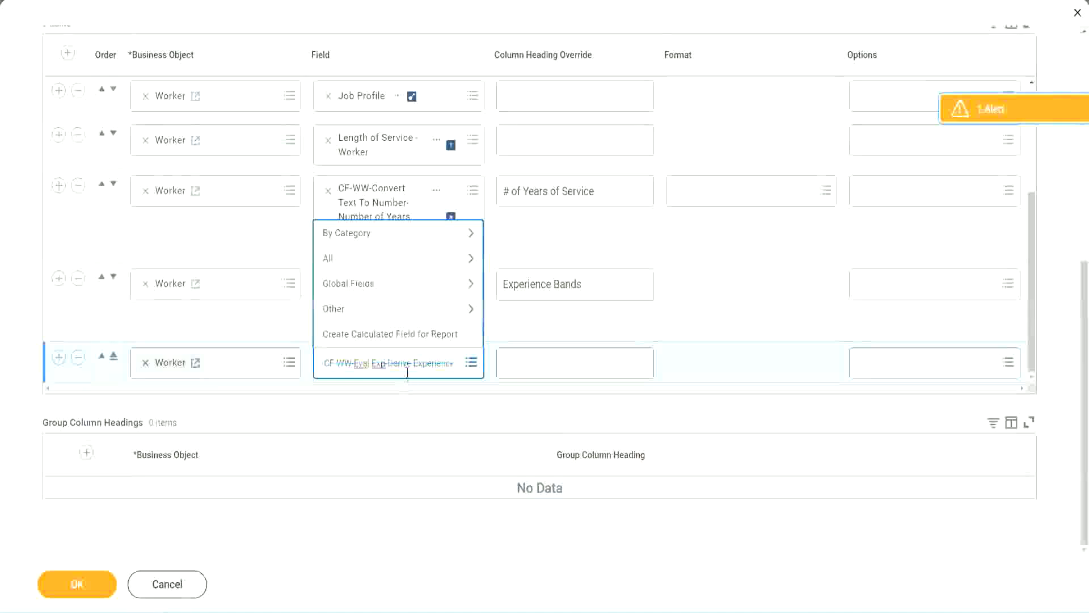
pyautogui.write('Band')
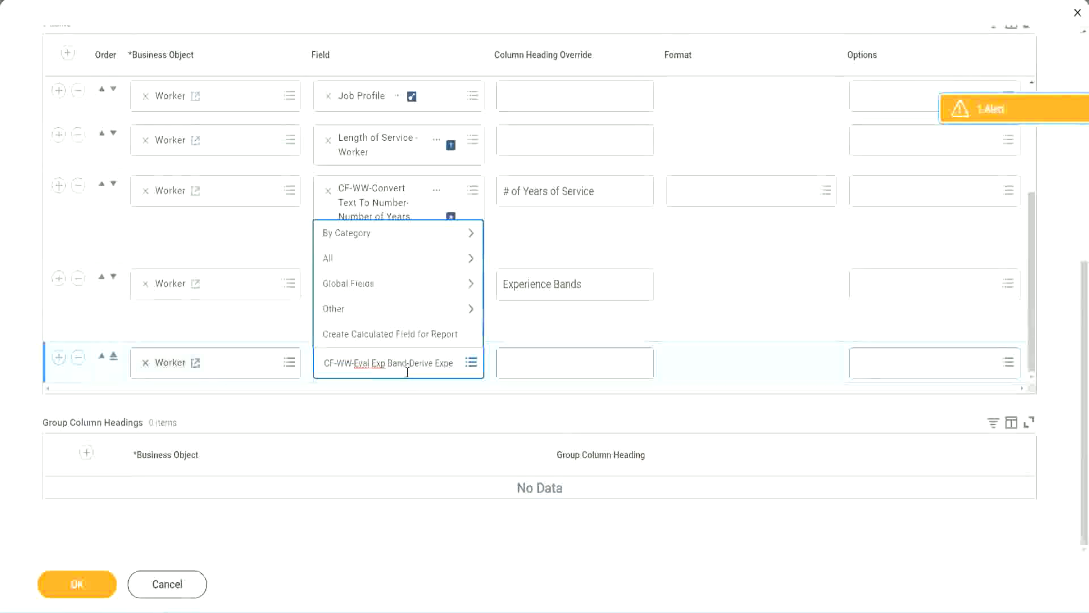
pyautogui.press('Delete')
pyautogui.press('Delete')
pyautogui.press('Delete')
pyautogui.press('Delete')
pyautogui.press('Delete')
pyautogui.press('Delete')
pyautogui.press('Delete')
pyautogui.press('Delete')
pyautogui.press('Delete')
pyautogui.press('Delete')
pyautogui.press('Delete')
pyautogui.press('Delete')
pyautogui.press('Delete')
pyautogui.press('Delete')
pyautogui.press('Delete')
pyautogui.press('Delete')
pyautogui.press('Delete')
pyautogui.press('Delete')
pyautogui.press('Delete')
pyautogui.press('Delete')
pyautogui.press('Delete')
pyautogui.press('Delete')
pyautogui.press('Delete')
pyautogui.press('Delete')
pyautogui.press('Delete')
pyautogui.press('Delete')
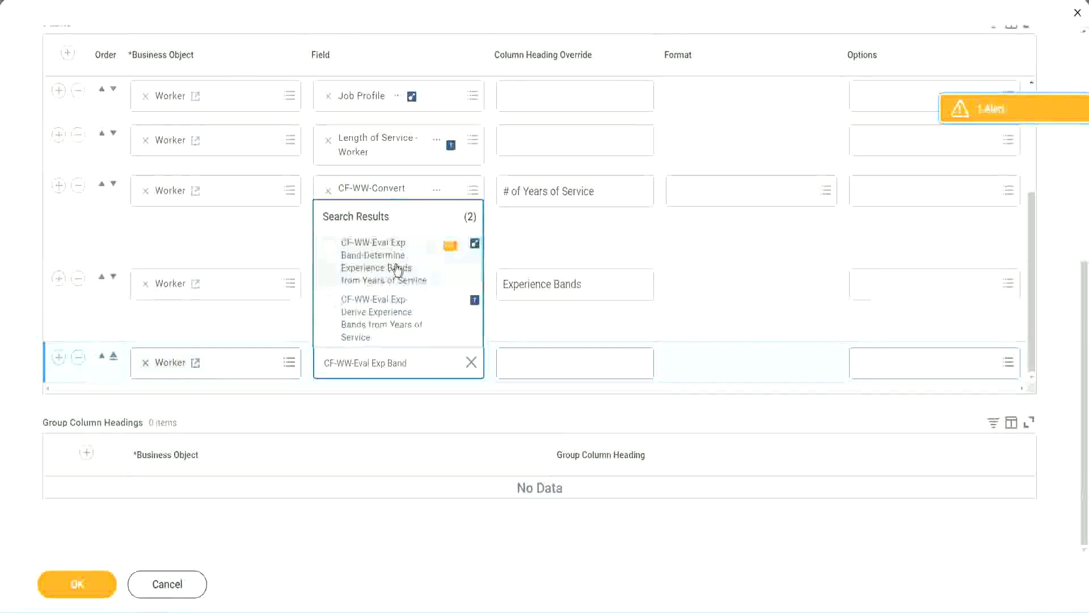
# Select CF-WW-Eval Exp Band-Determine Experience Bands from Years of Service in the new row and override its column heading as Experience Bands (Eval Exp Bands)
pyautogui.click(397, 269)
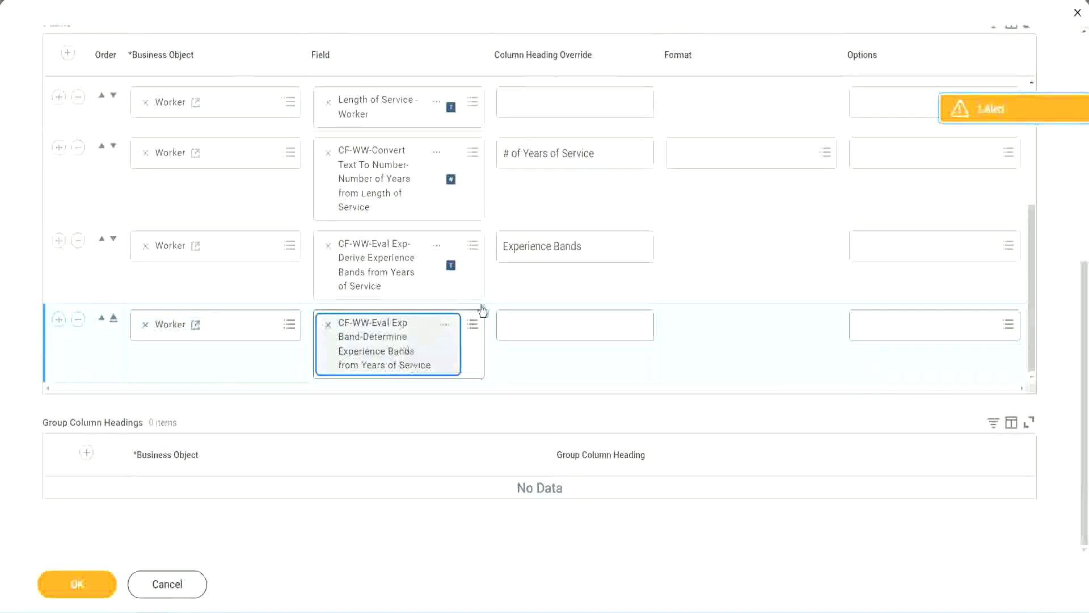
pyautogui.click(599, 246)
pyautogui.hotkey('ctrl', 'c')
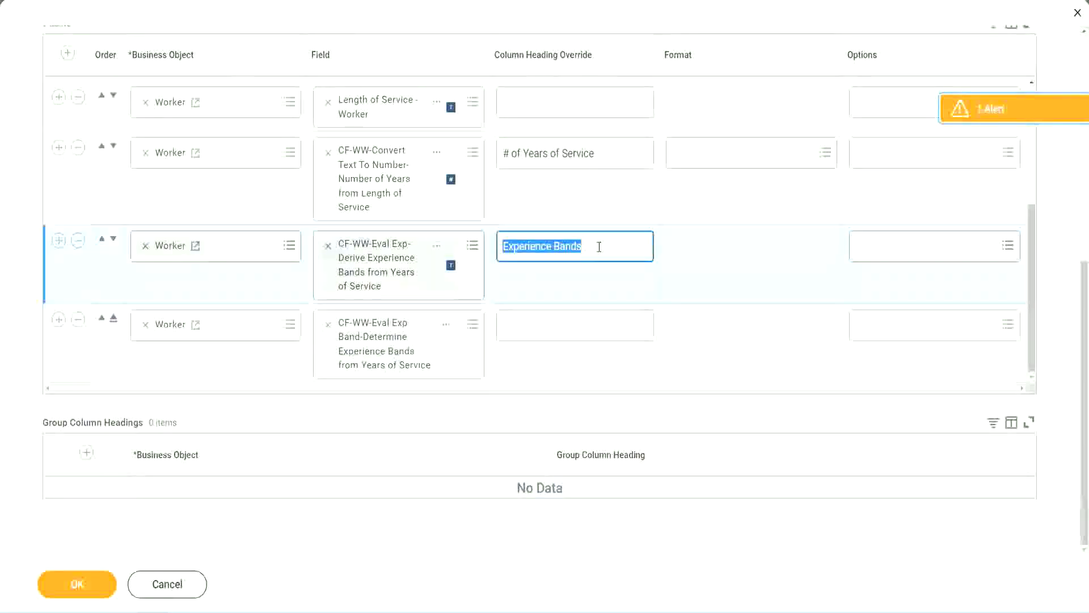
pyautogui.click(528, 324)
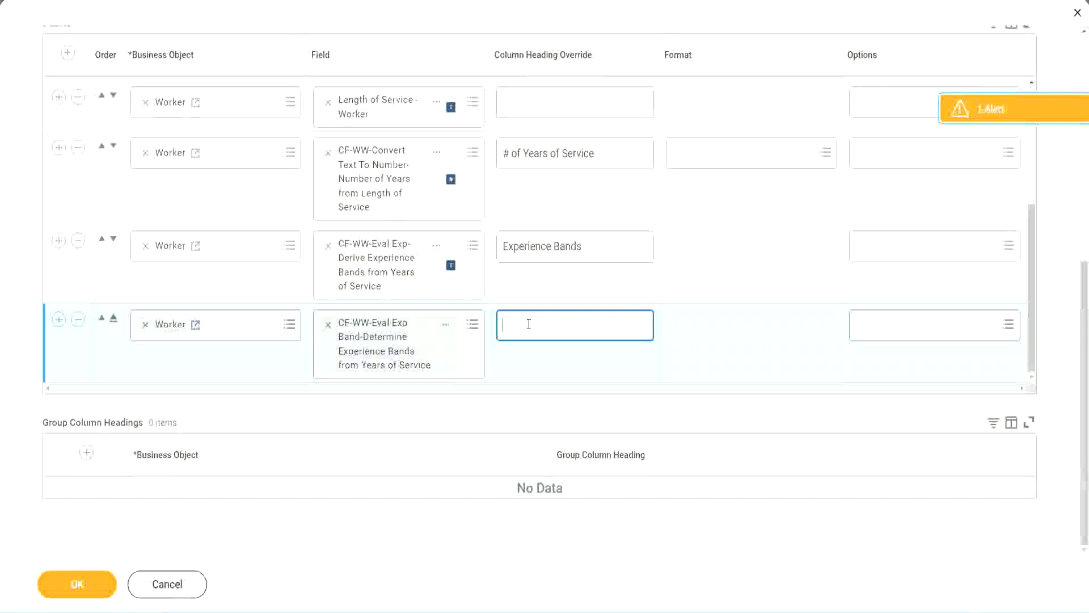
pyautogui.hotkey('ctrl', 'v')
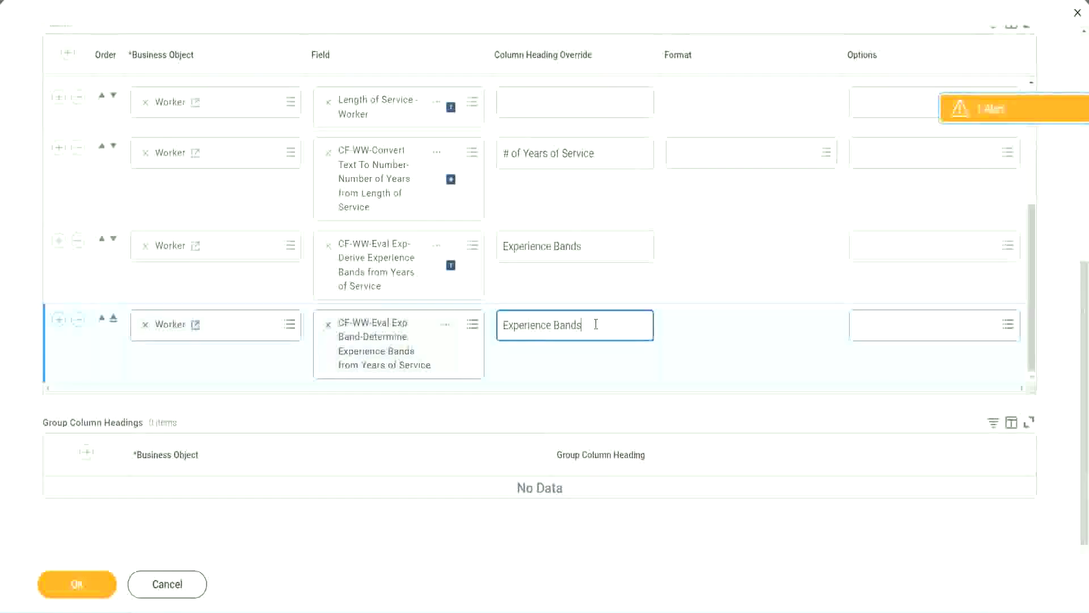
pyautogui.write('(')
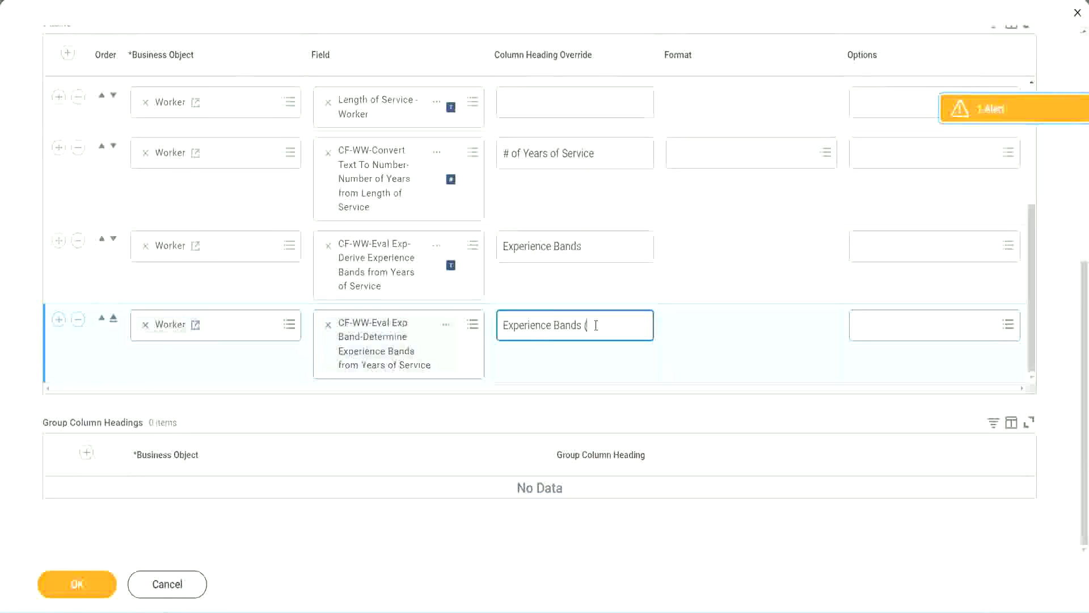
pyautogui.write('Eval Exp Bands)')
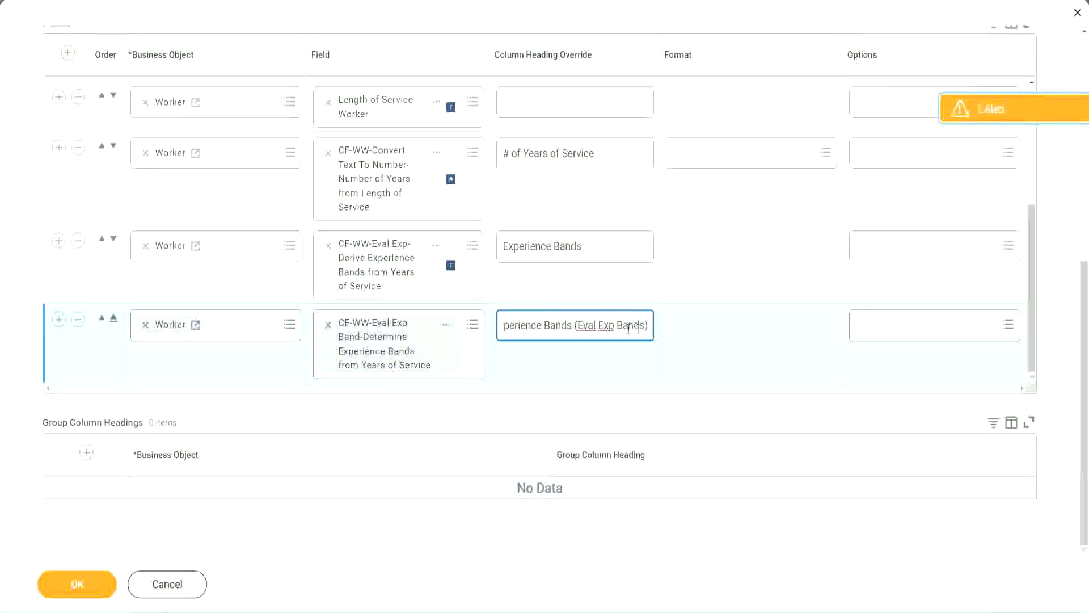
pyautogui.doubleClick(607, 325)
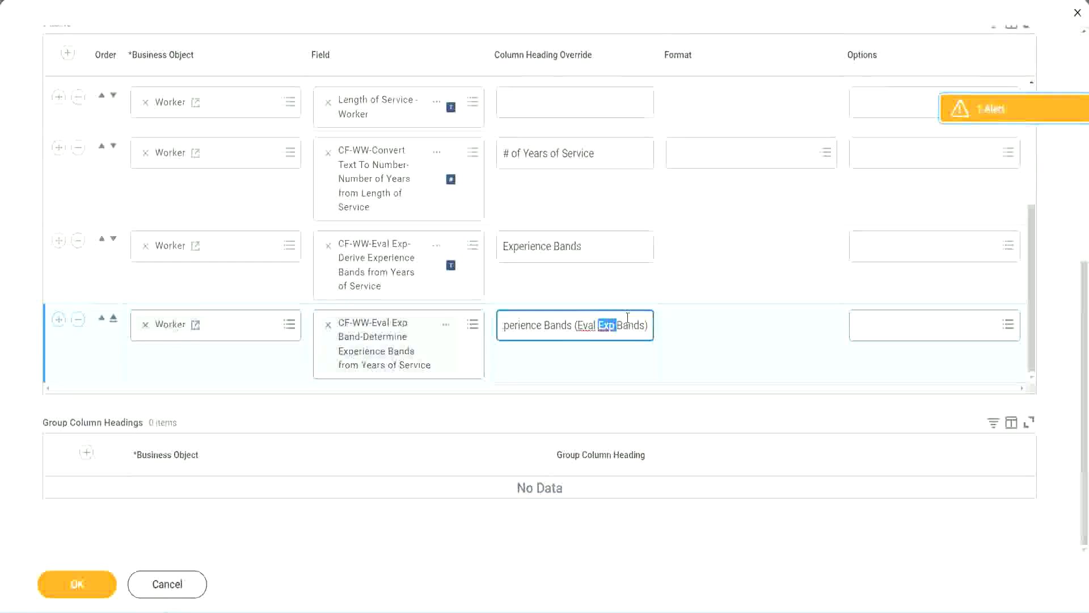
pyautogui.click(627, 319)
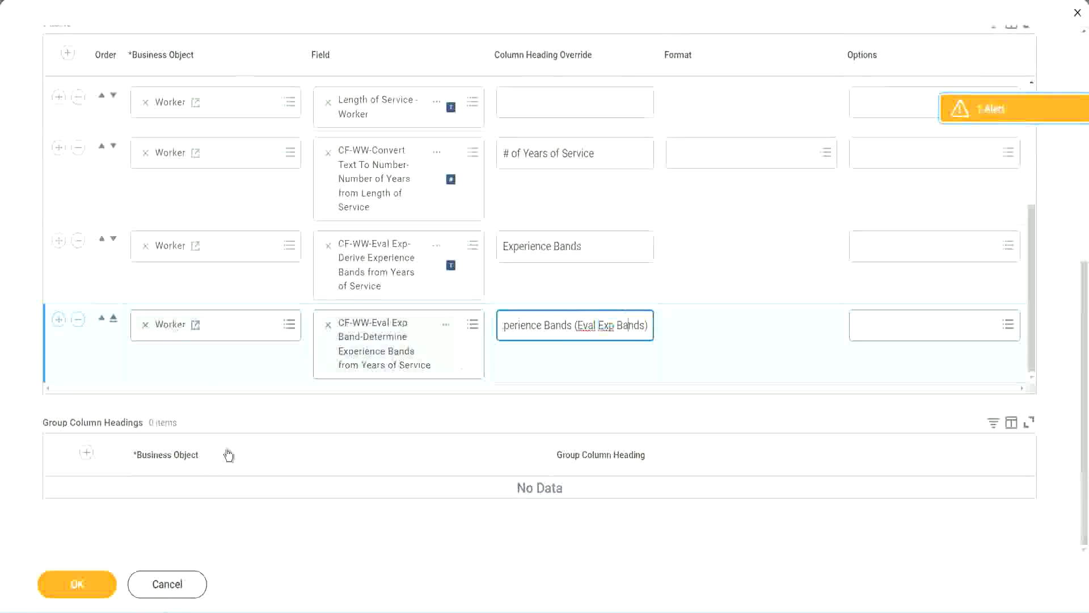
# Save the changes to the WW Employee Details custom report and run the report
pyautogui.click(83, 588)
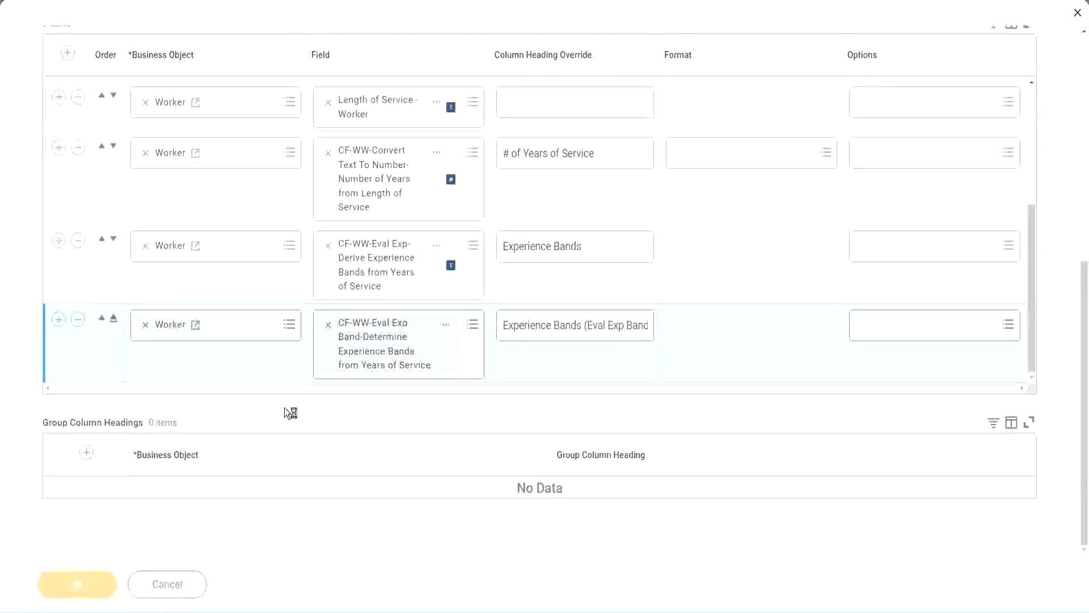
pyautogui.click(126, 574)
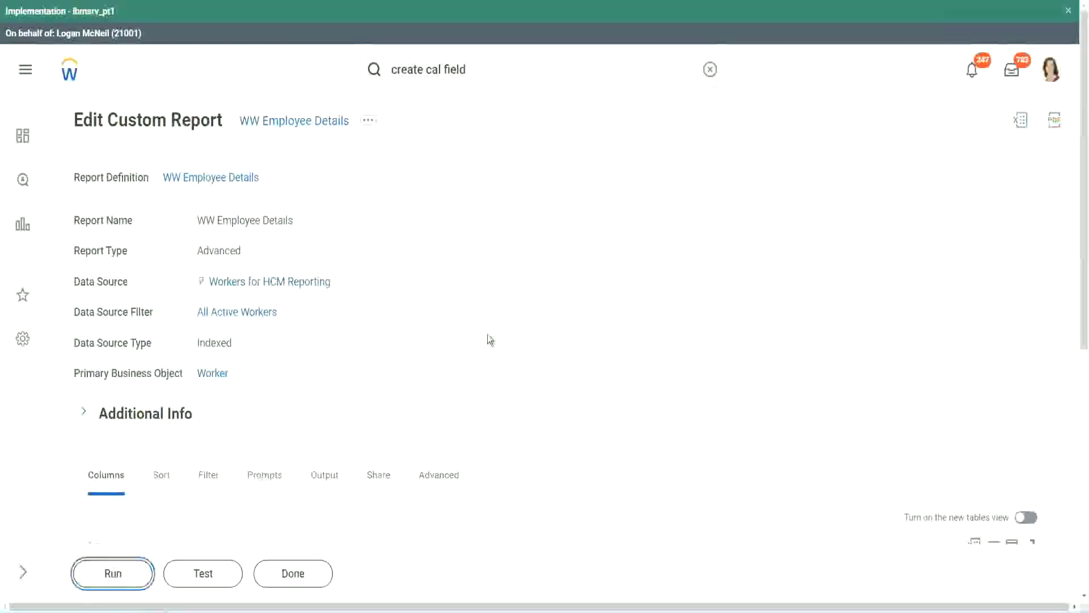